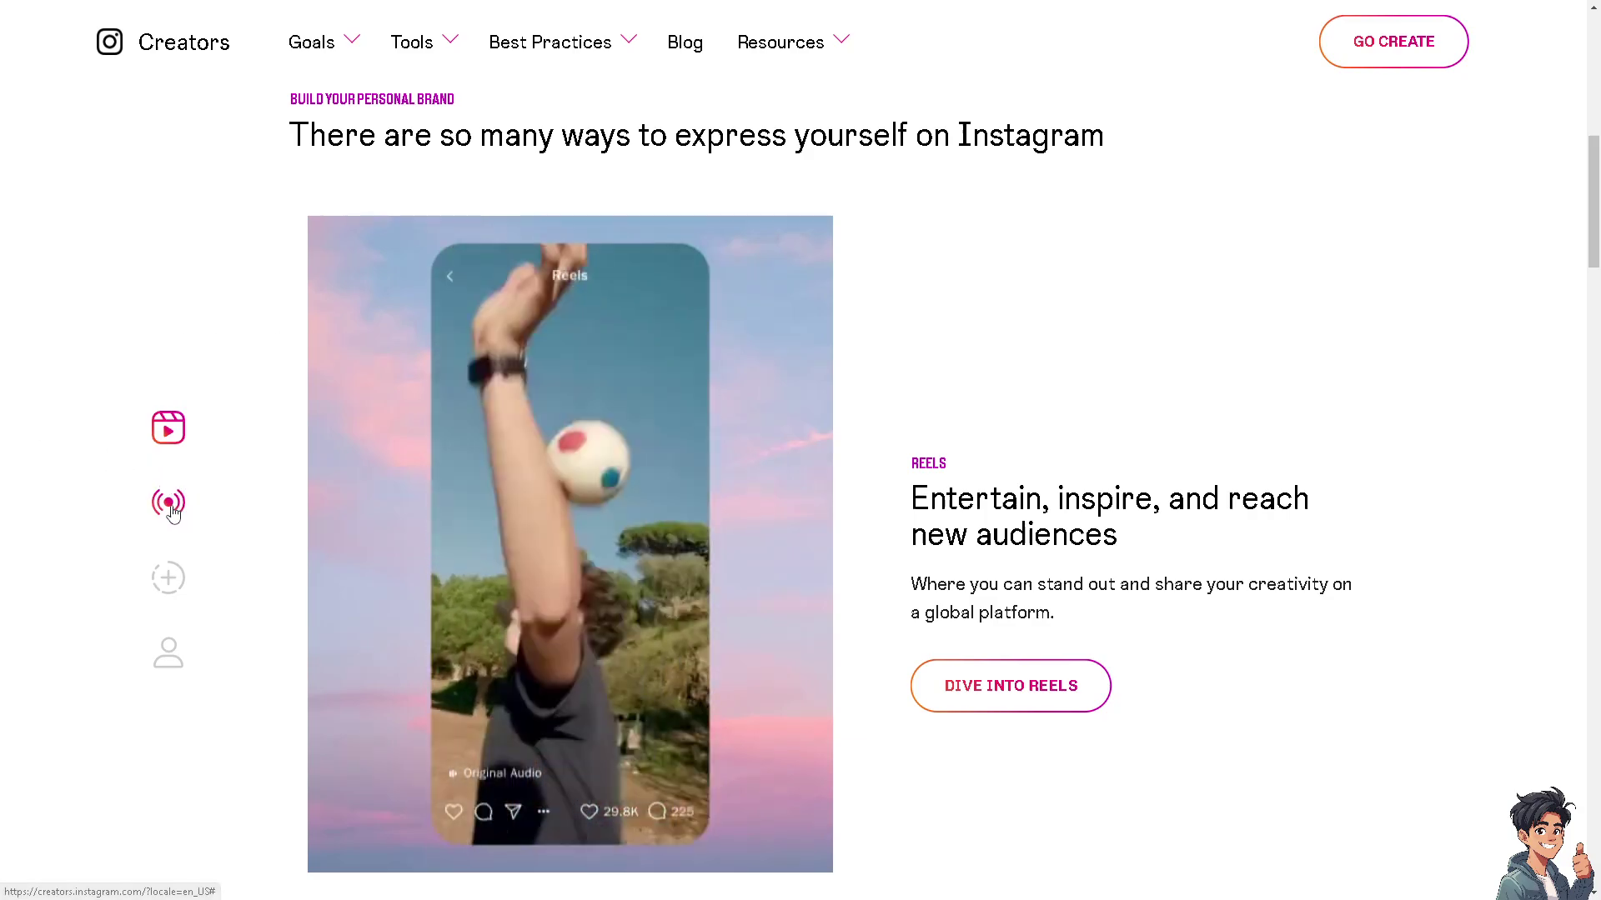
Step: Browse the Live, Stories and Profile slides on the Creators site, then scroll back to the top
click(169, 506)
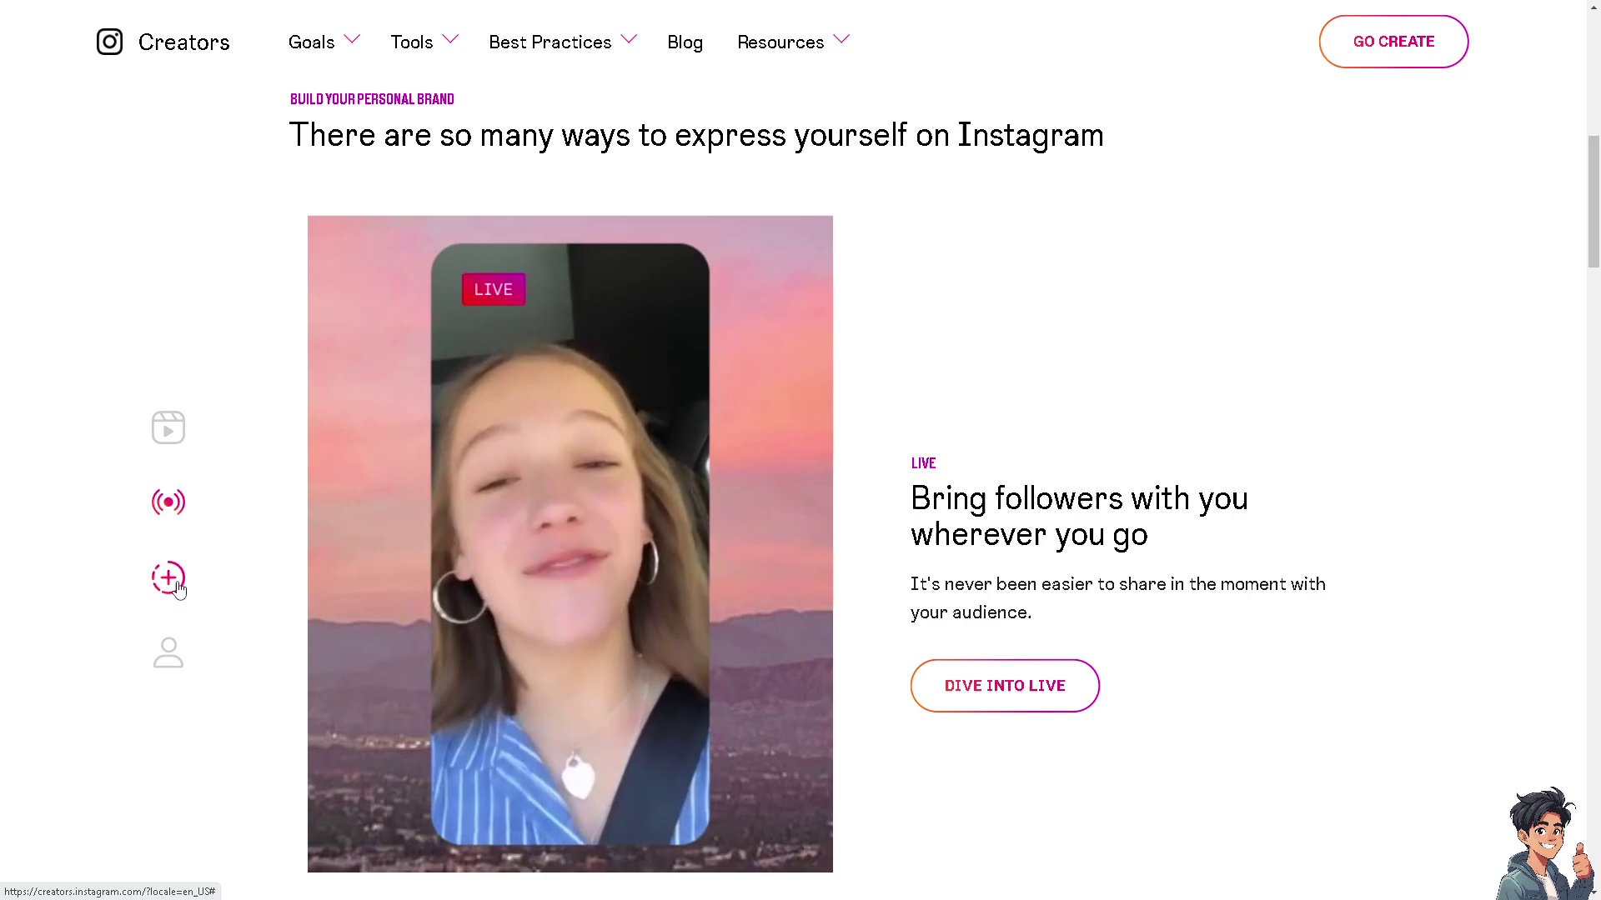
click(176, 584)
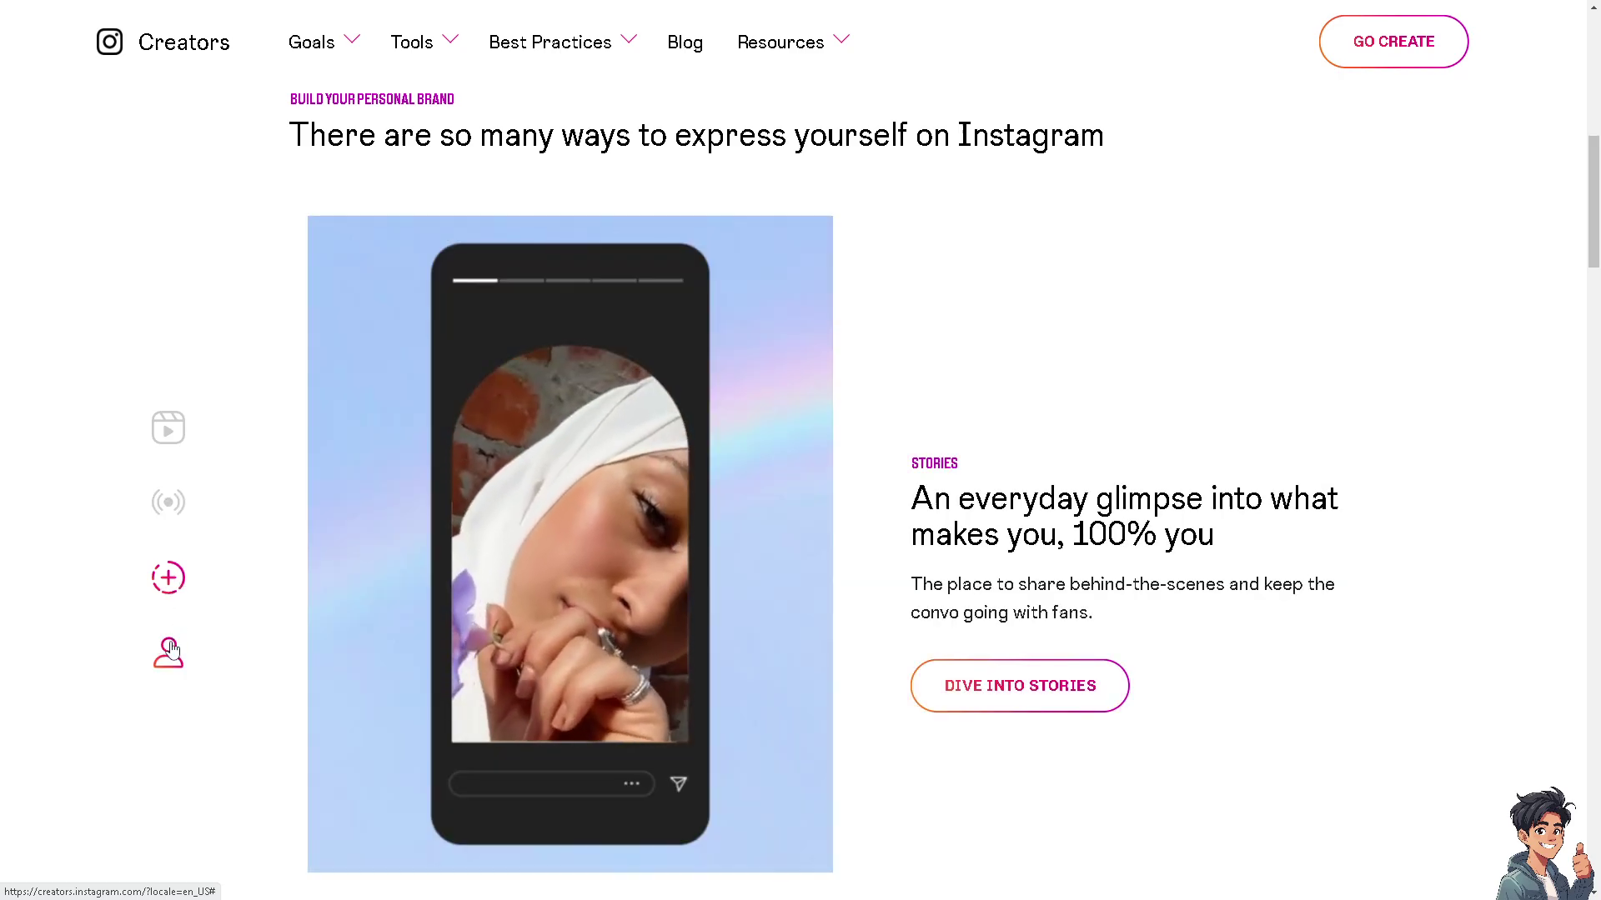
click(169, 649)
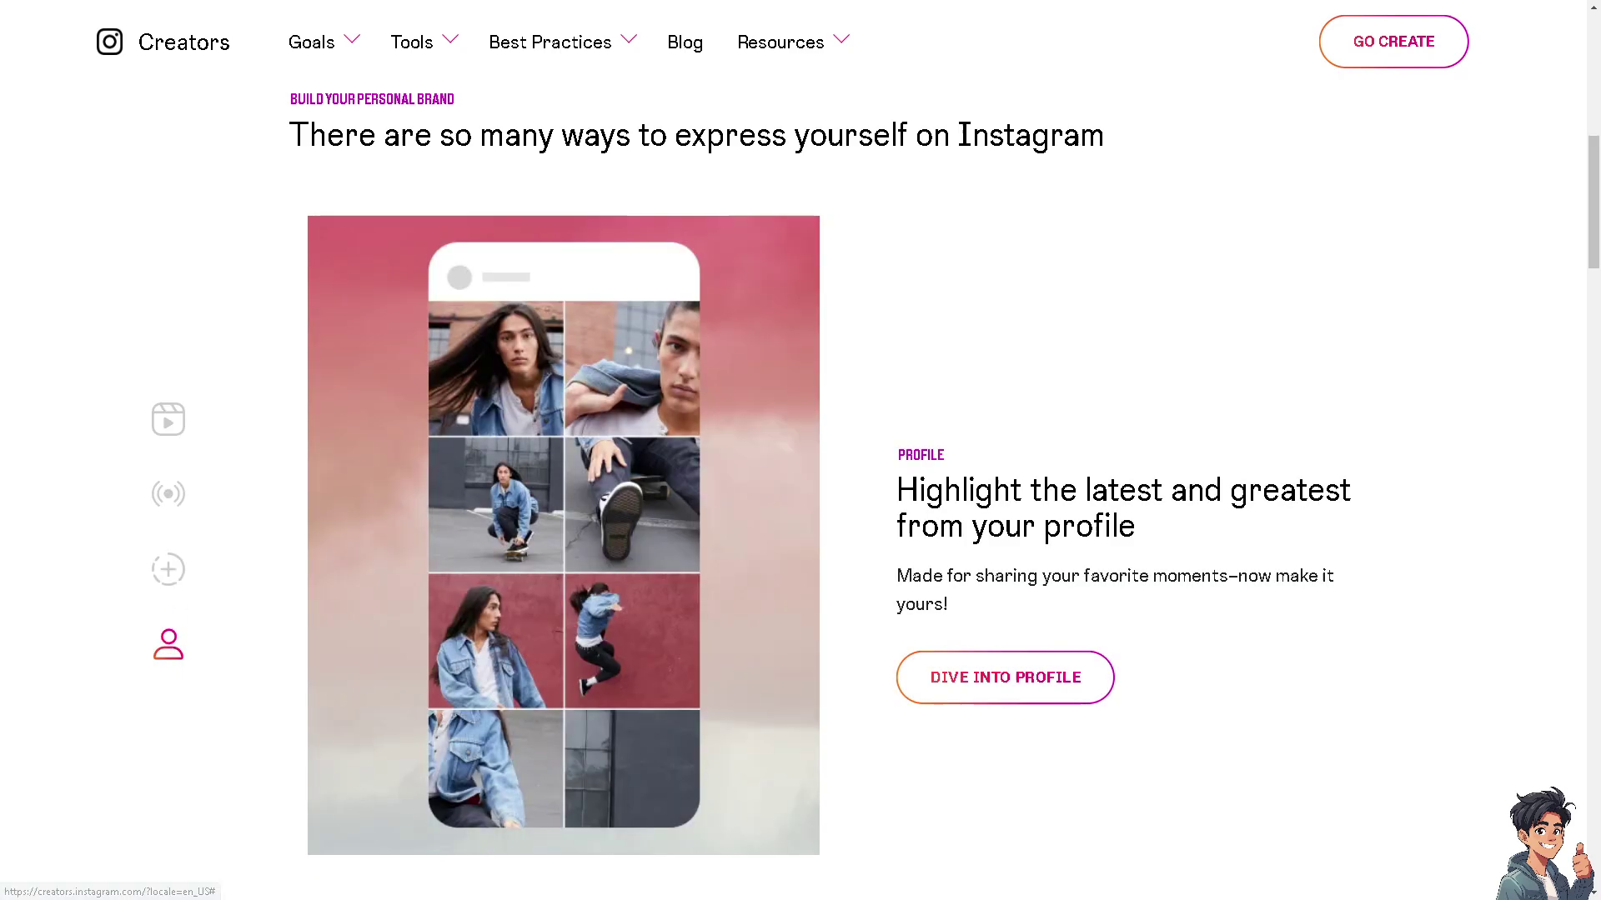
scroll(800, 450, up, 10)
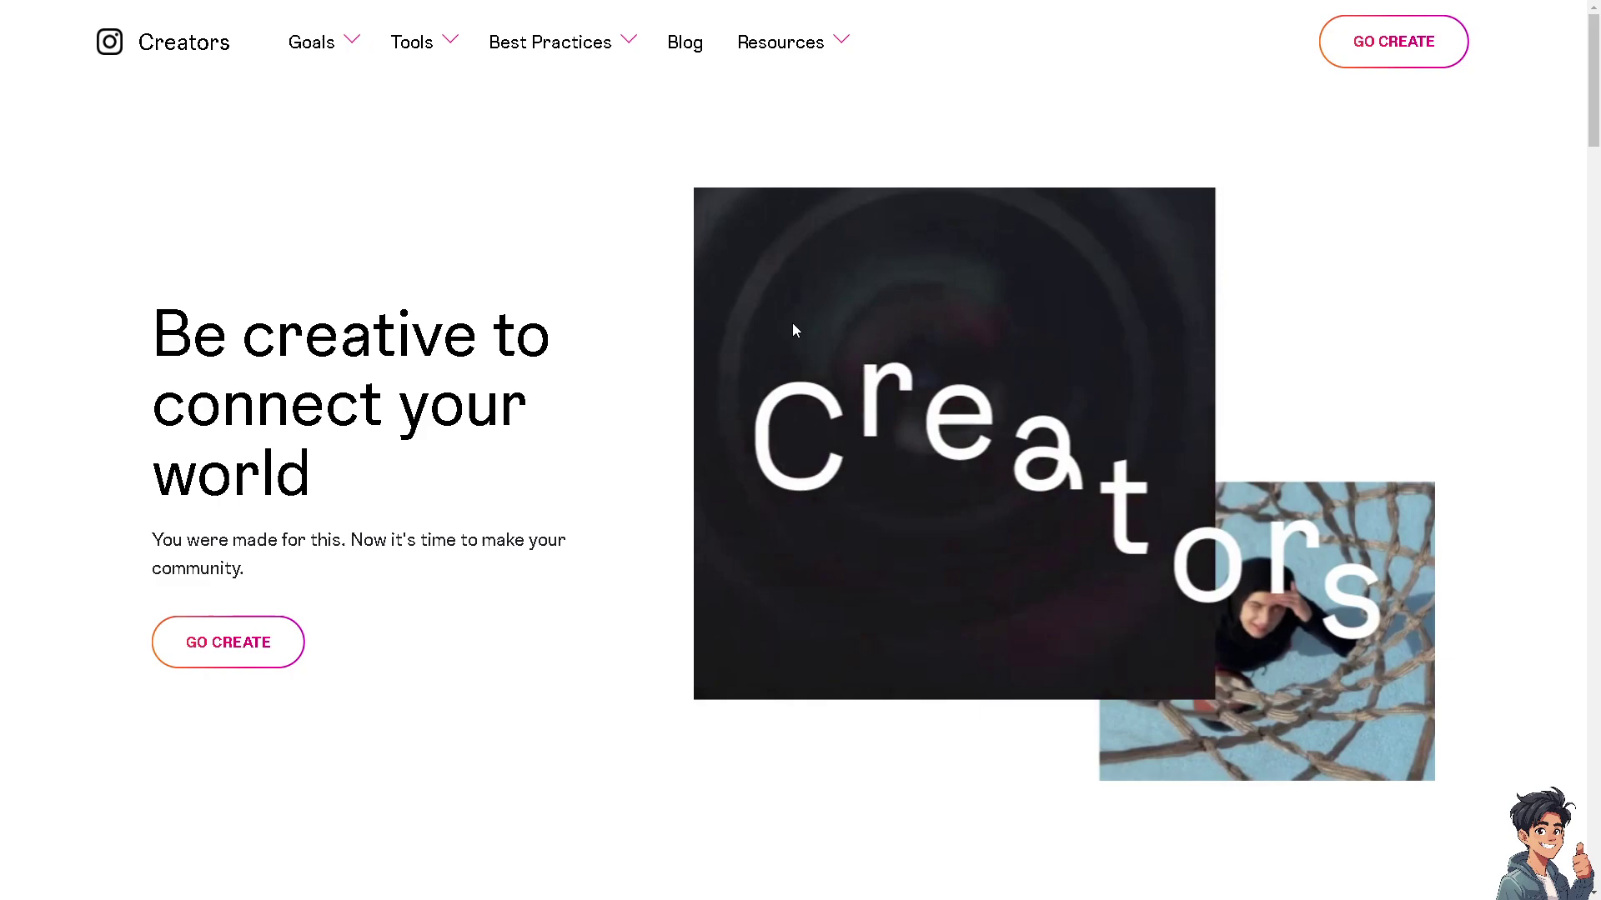
Step: Go to Instagram and pick the 'How to Add Message Button' thumbnail for a new post
click(1393, 41)
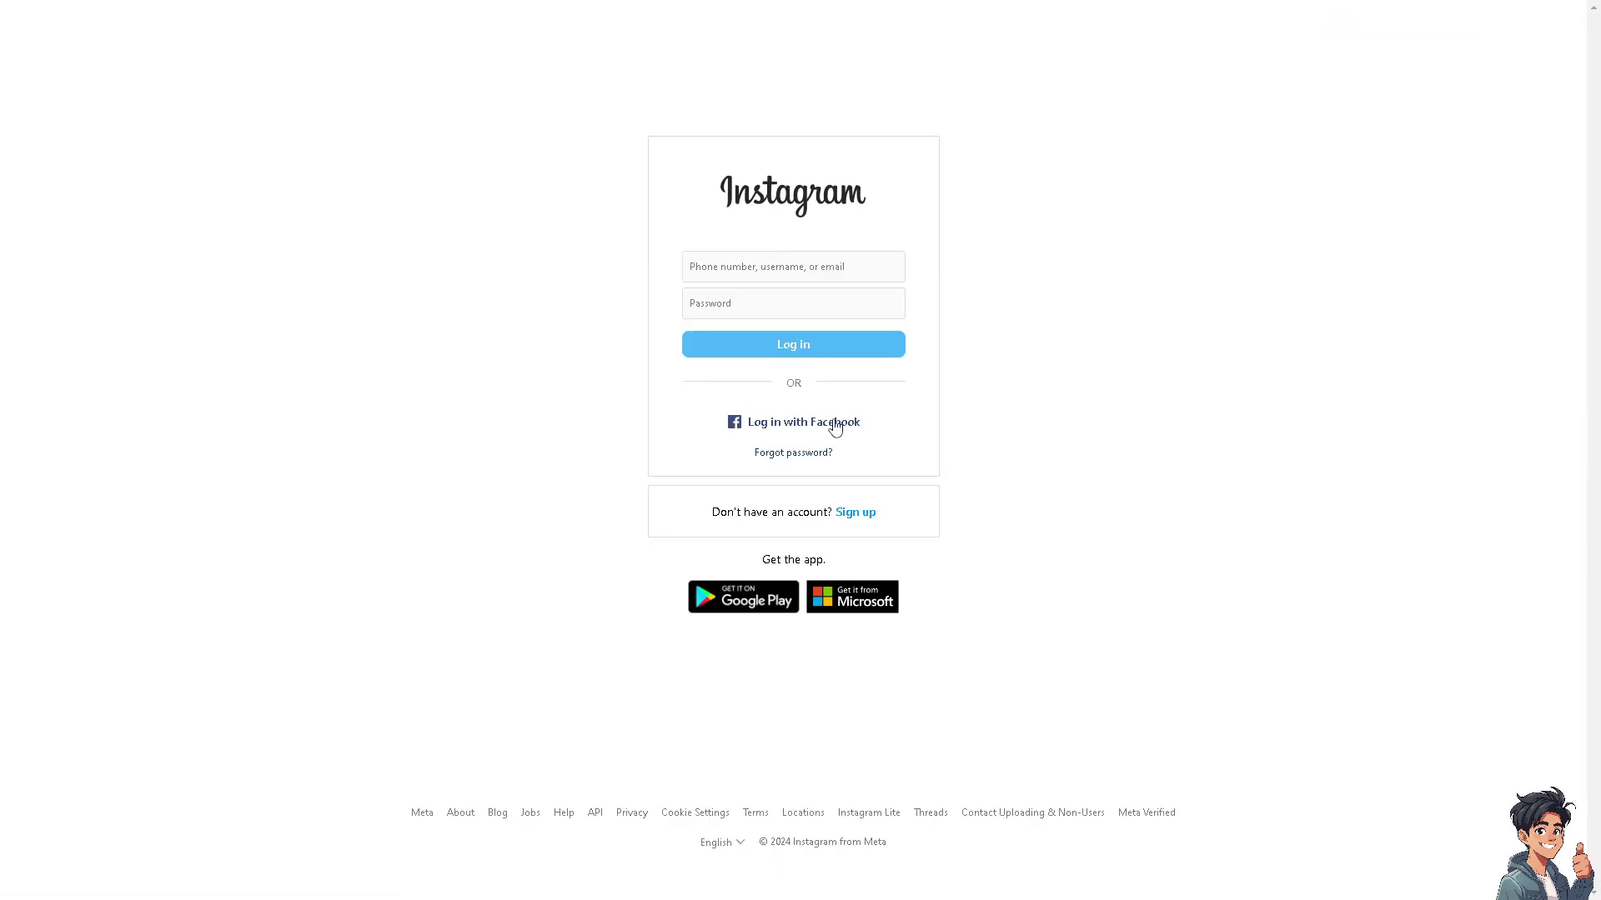
click(856, 515)
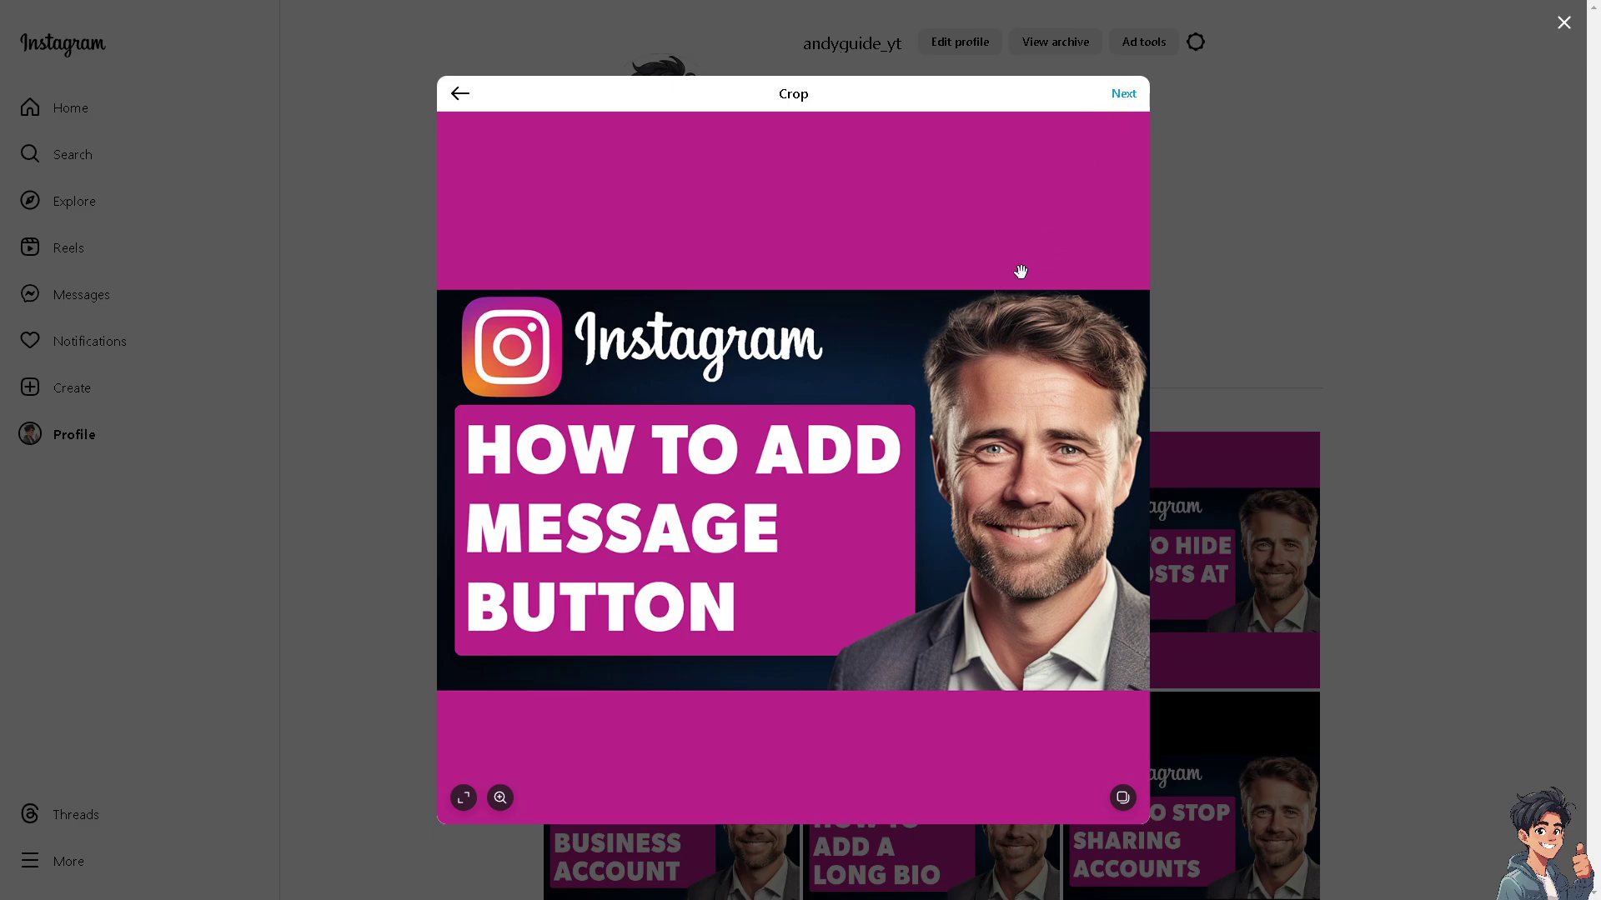
Step: Move past cropping, caption the post 'How to Add Message Button to Instagram Post', and share it
click(1123, 94)
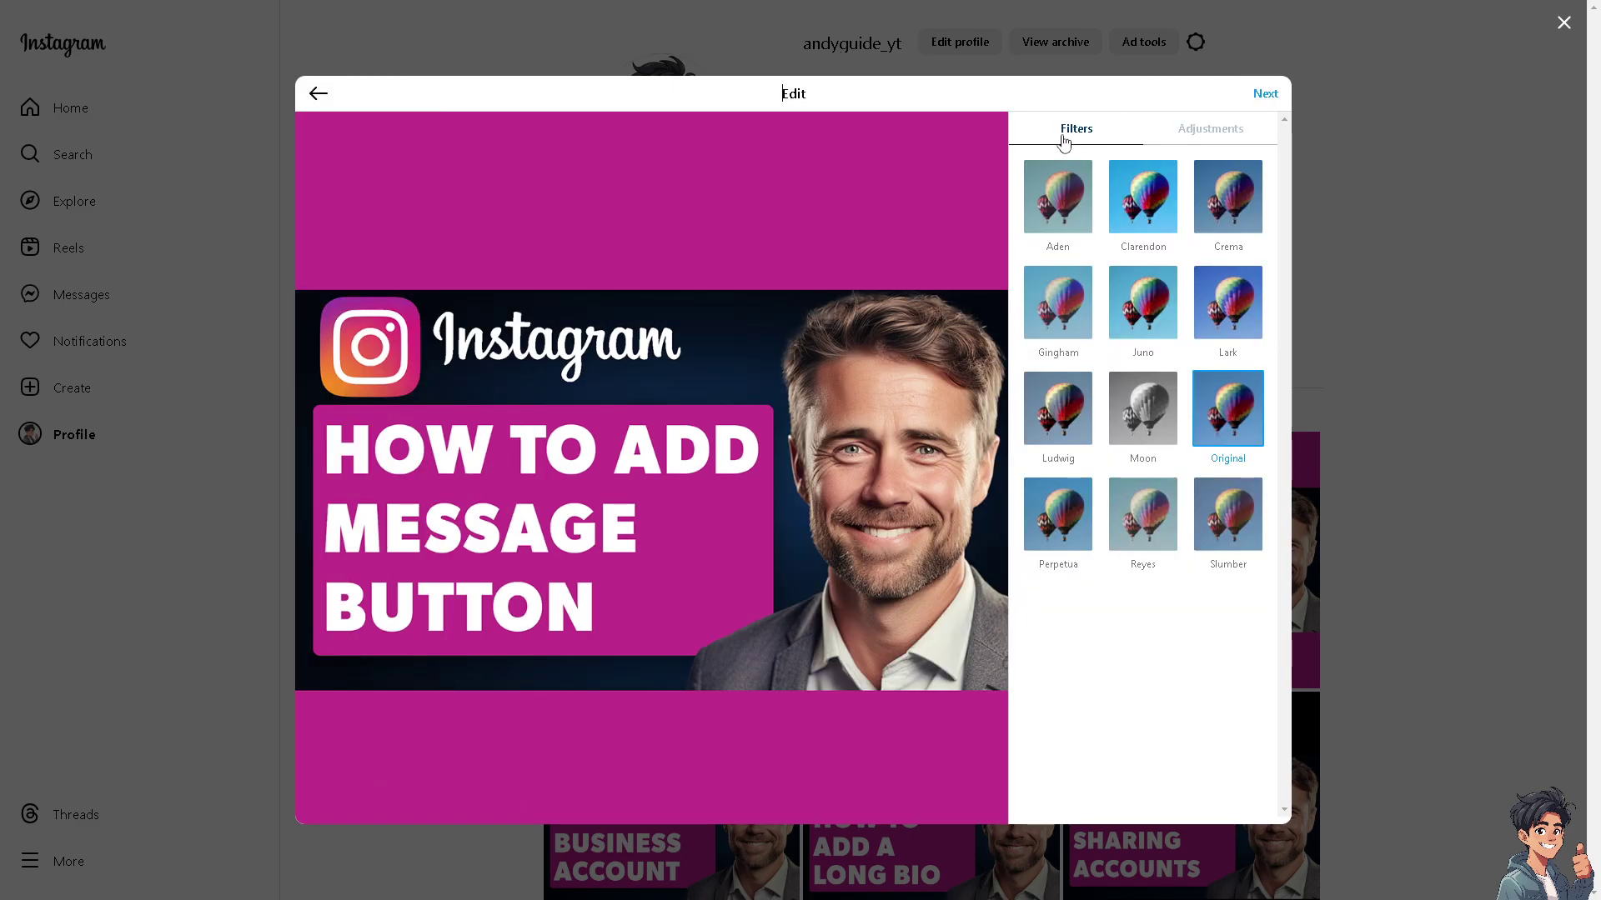
click(1265, 93)
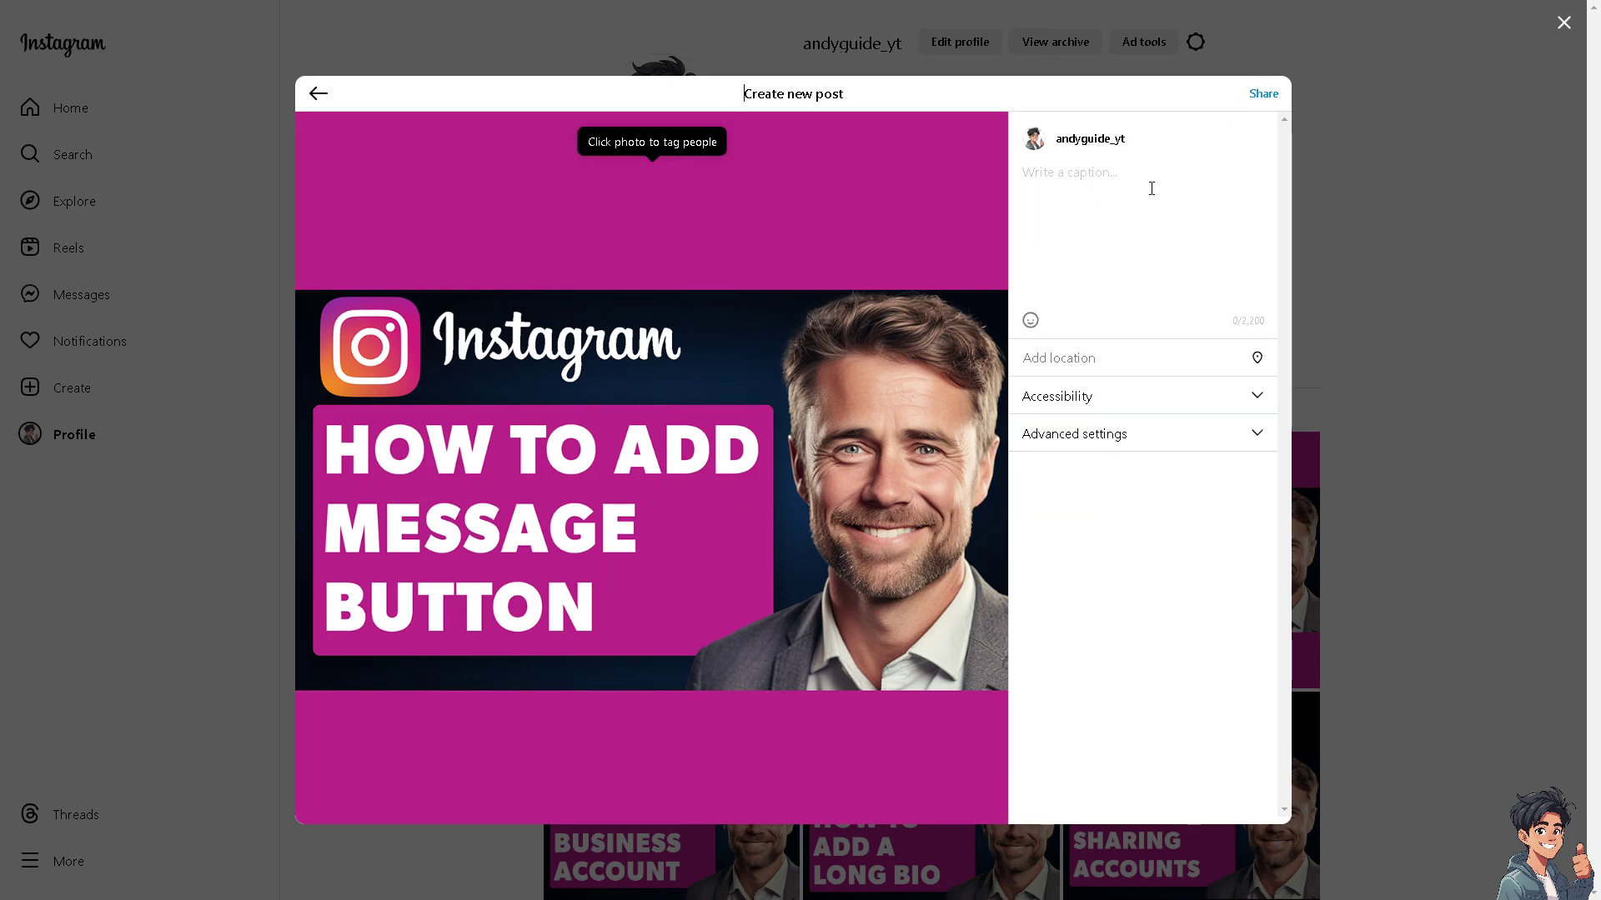
text(To Add Message Button to Instagram Post)
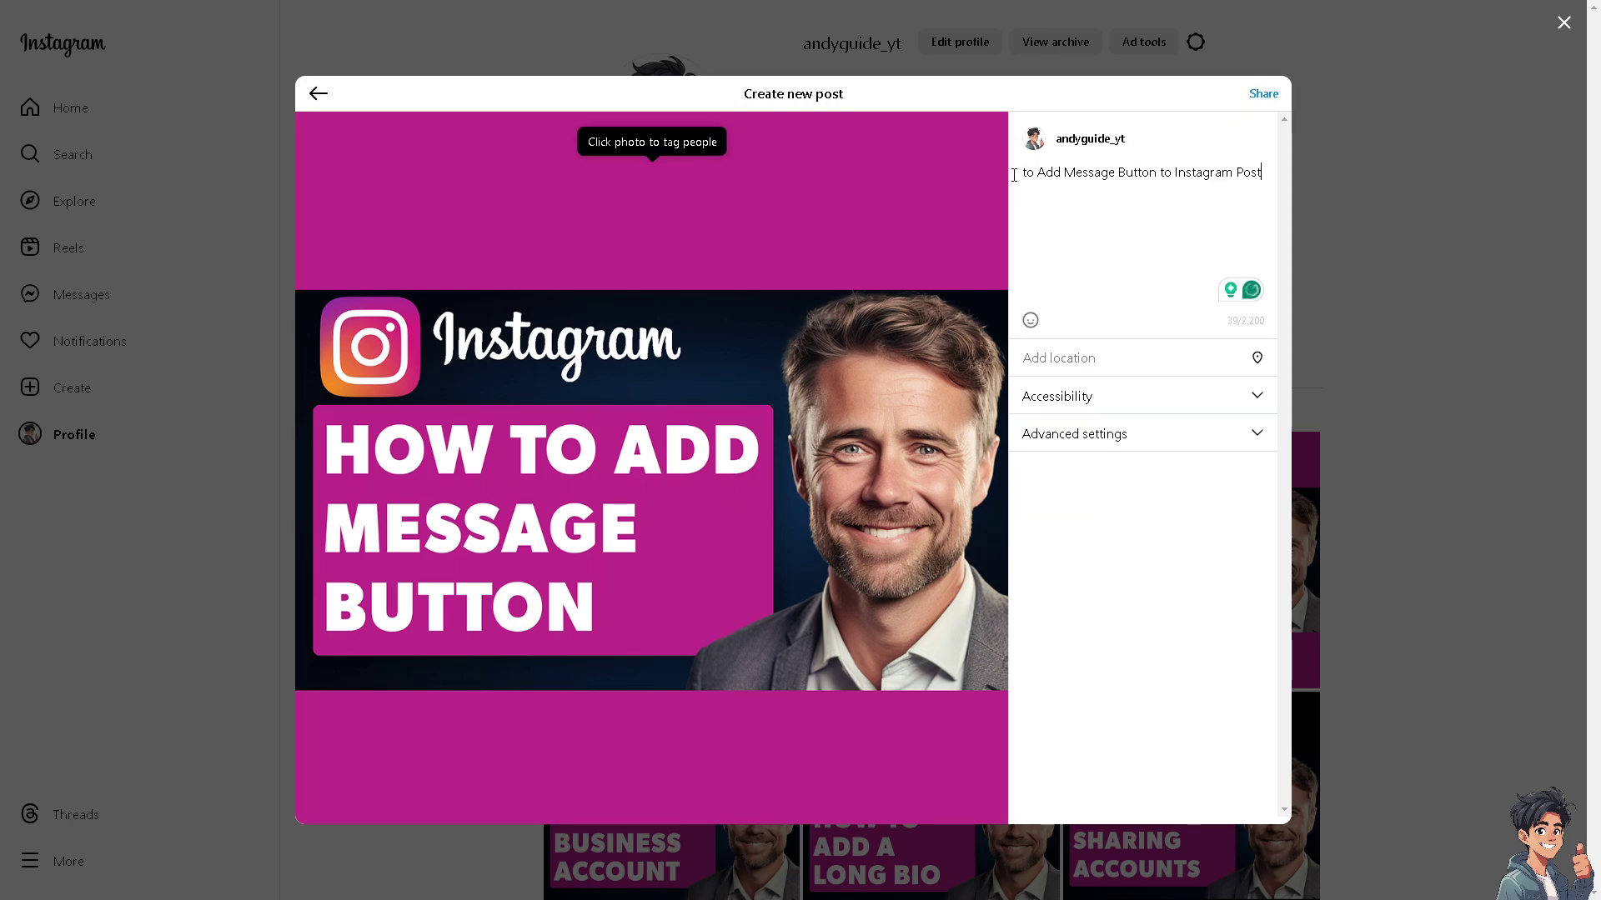
key(Delete)
key(Delete)
text(How to)
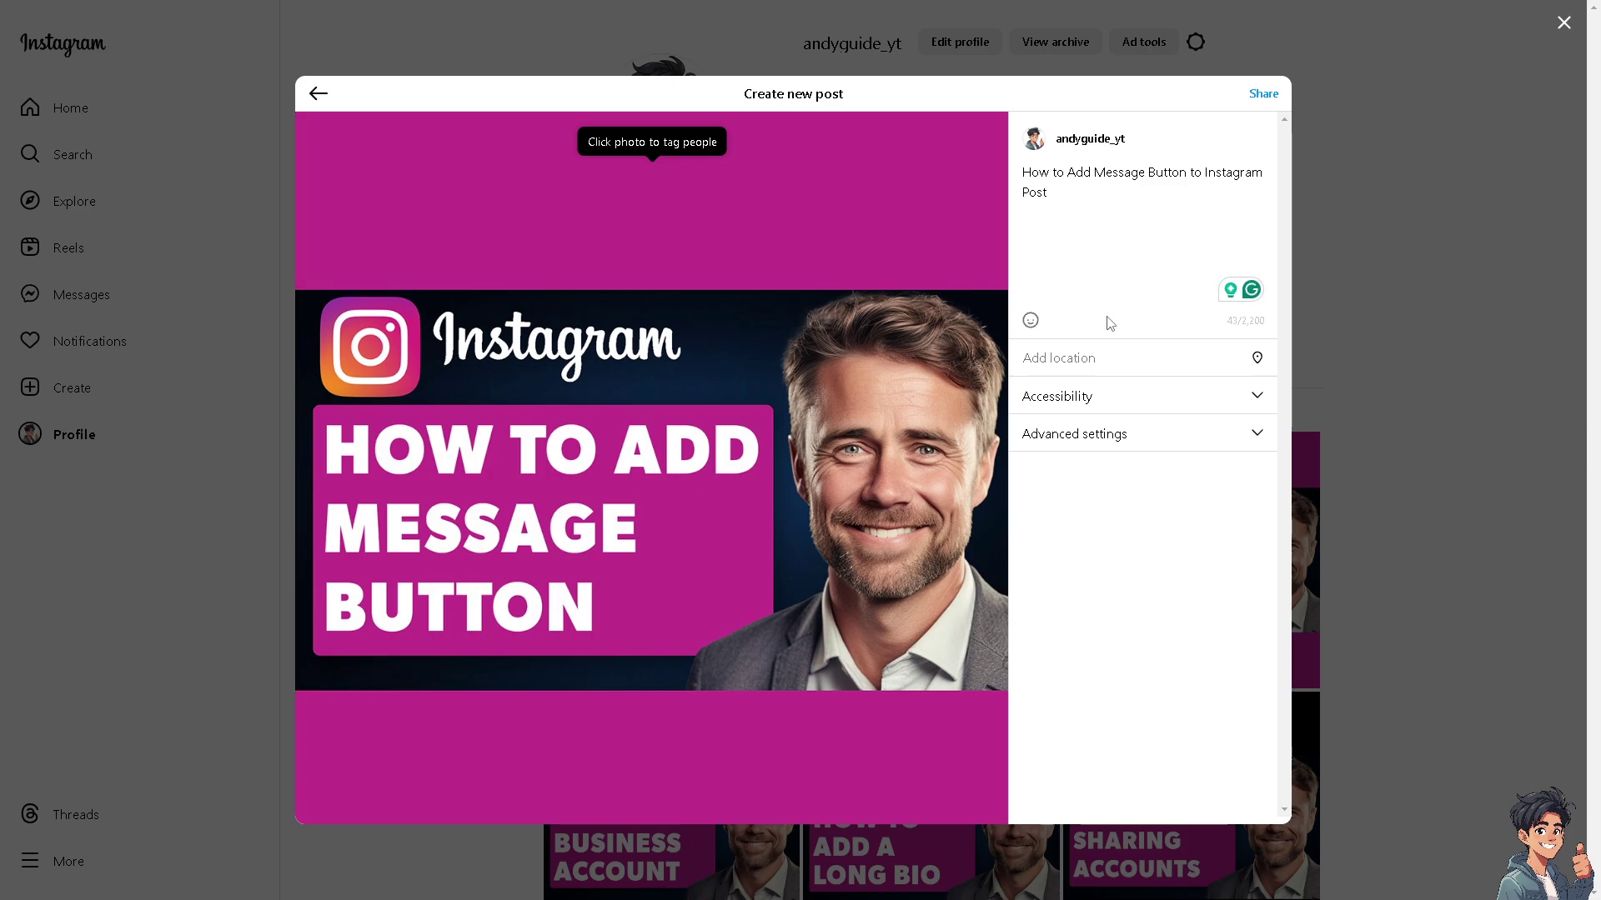
click(1263, 93)
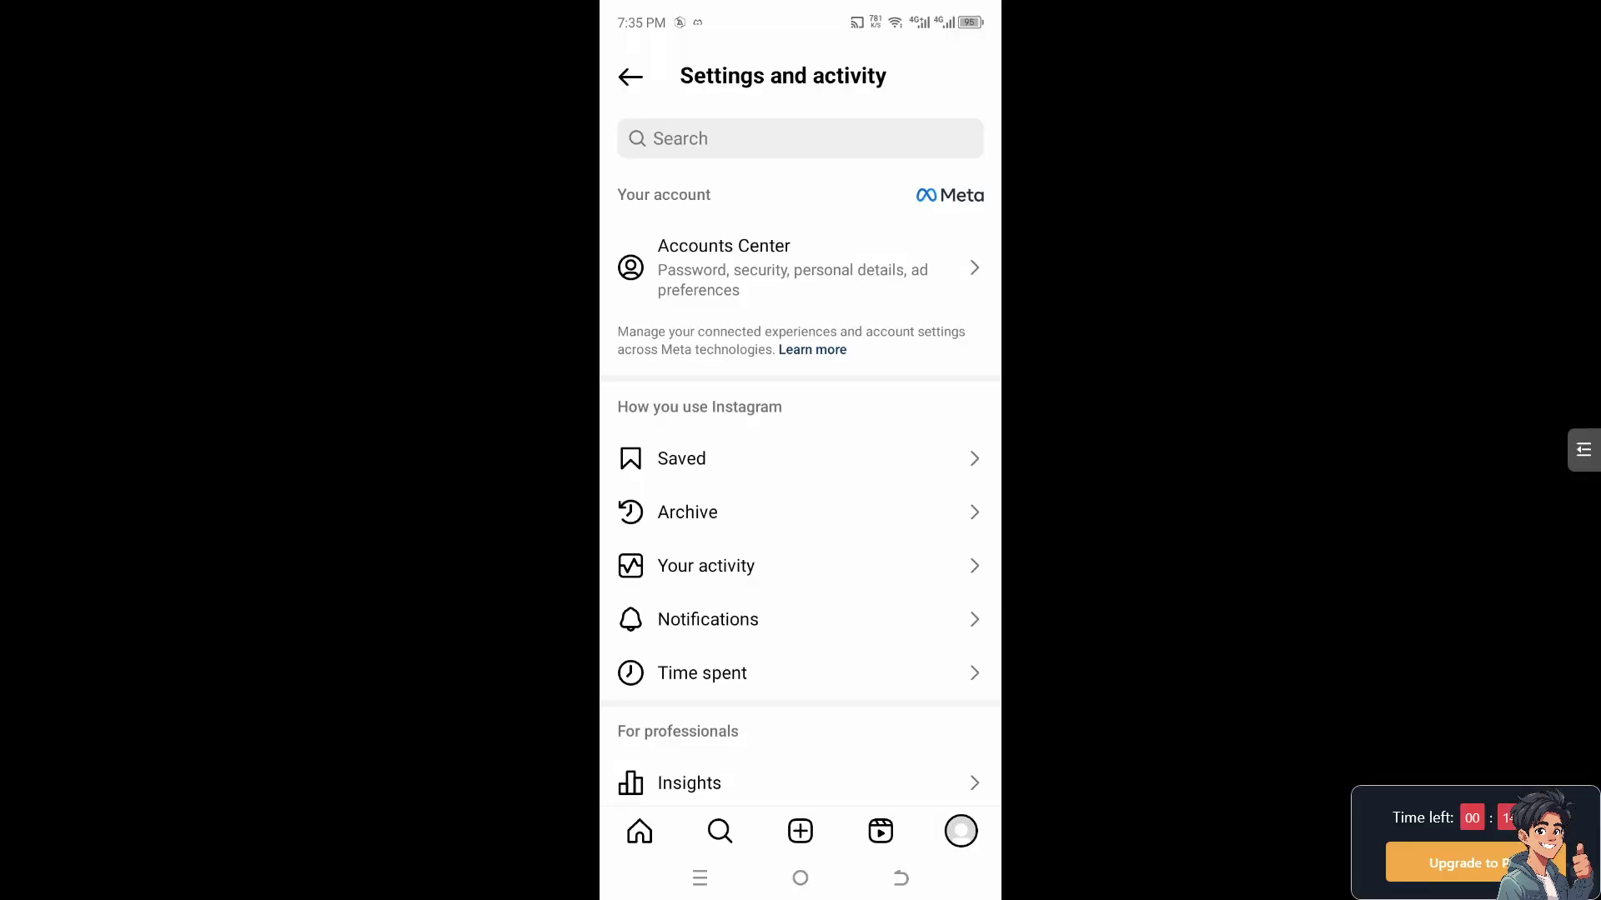
Step: Scroll Settings and activity down to the For professionals tools
scroll(800, 458, down, 3)
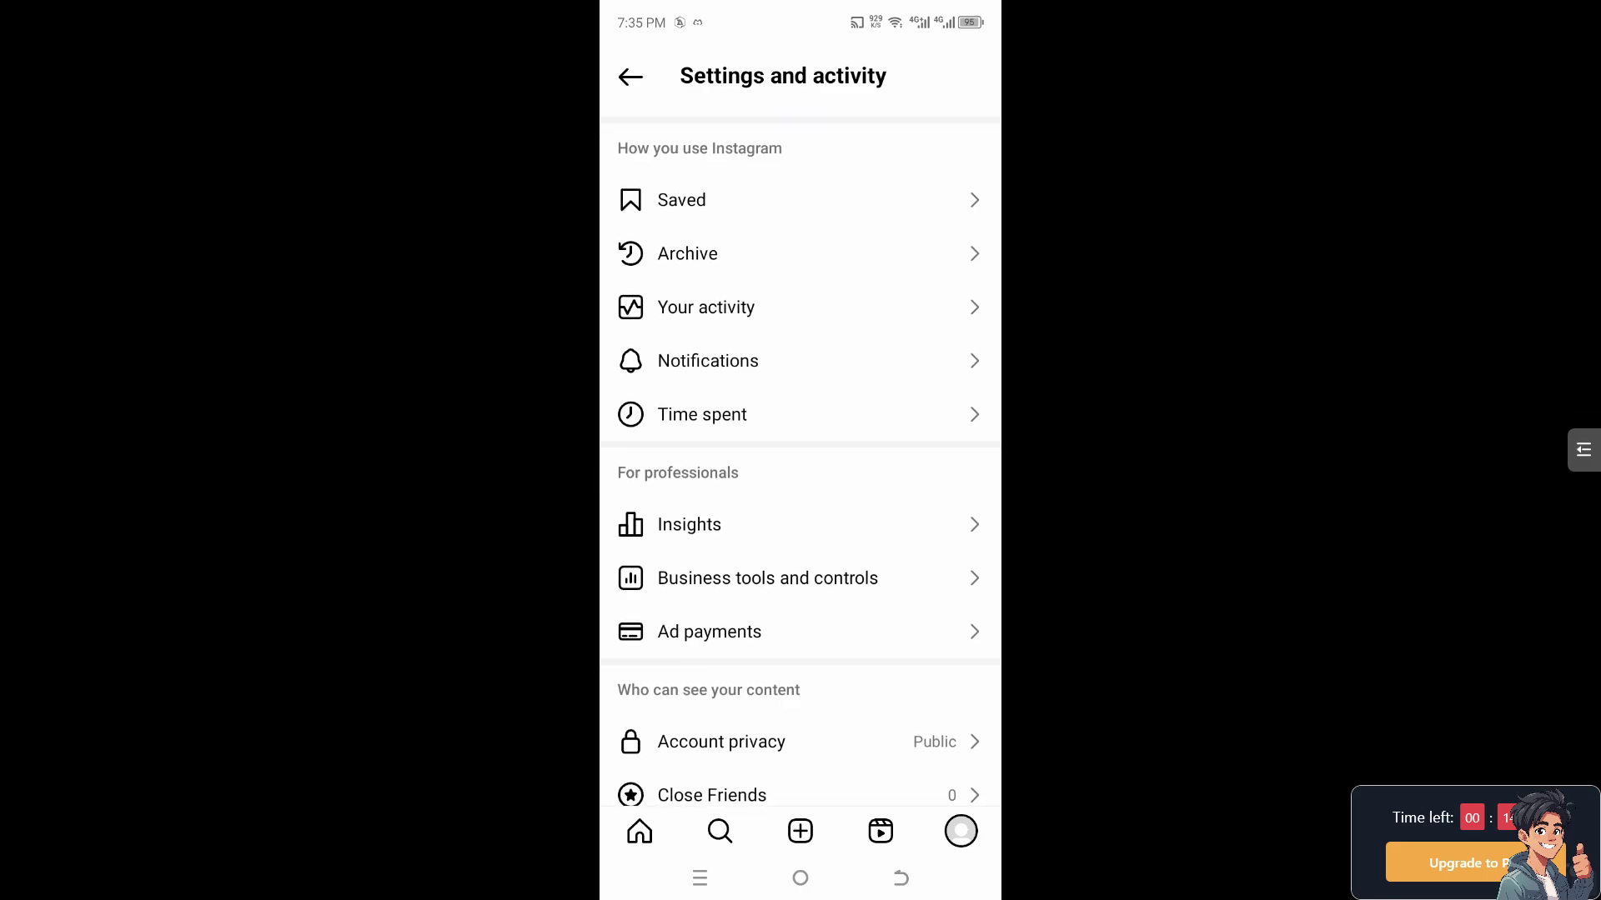
Step: Switch the account type to a creator account under Business tools and controls
click(767, 578)
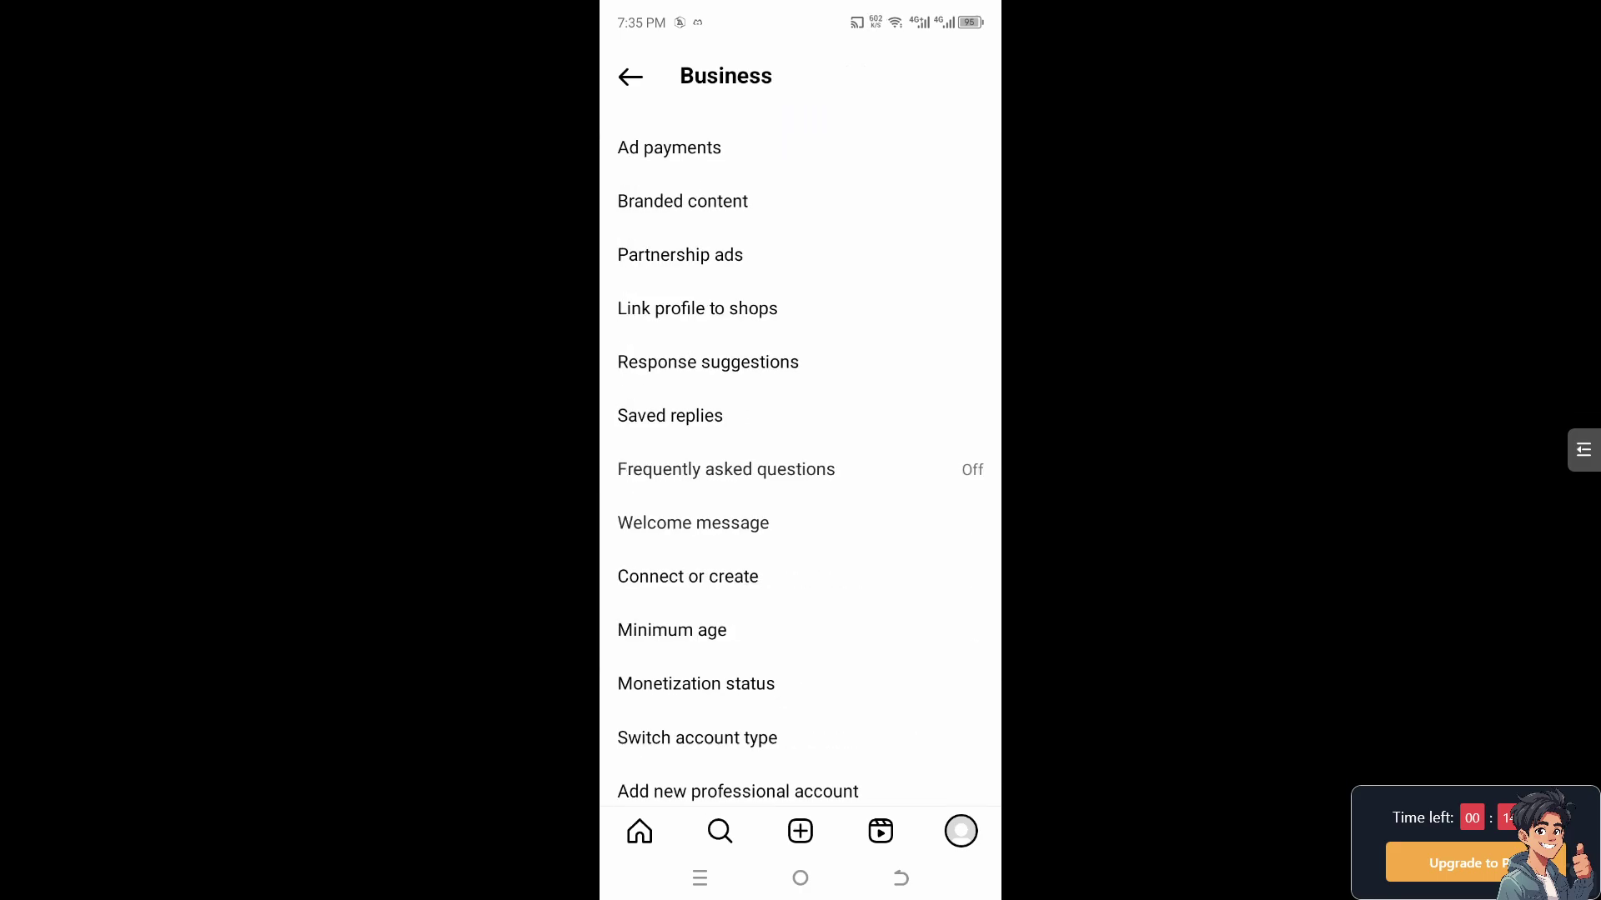
scroll(800, 458, down, 2)
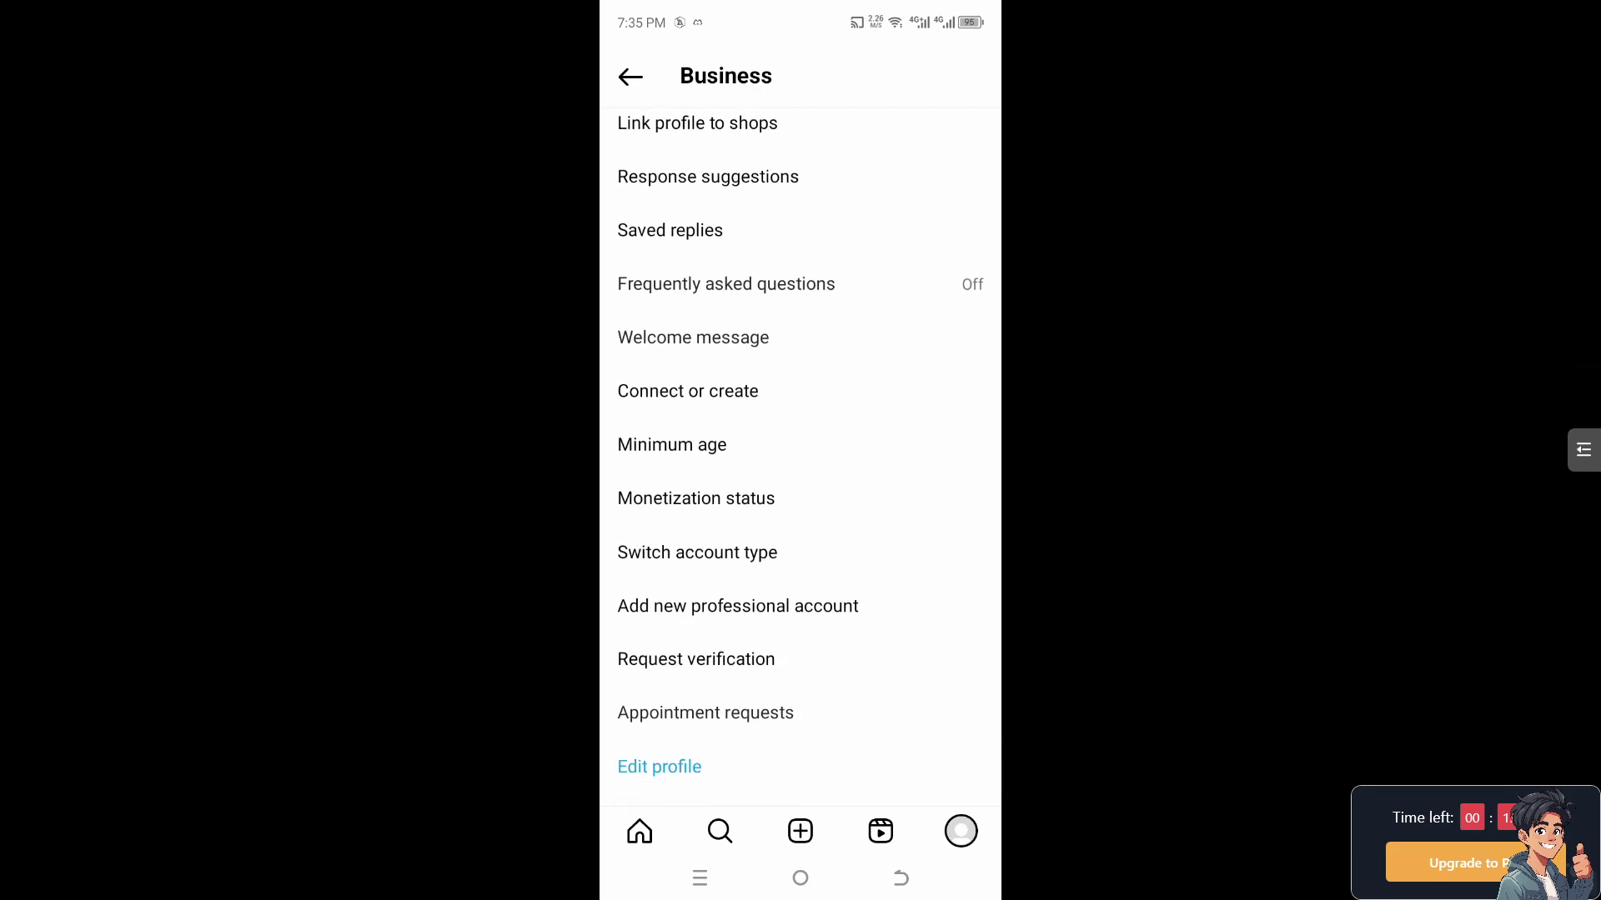
click(697, 552)
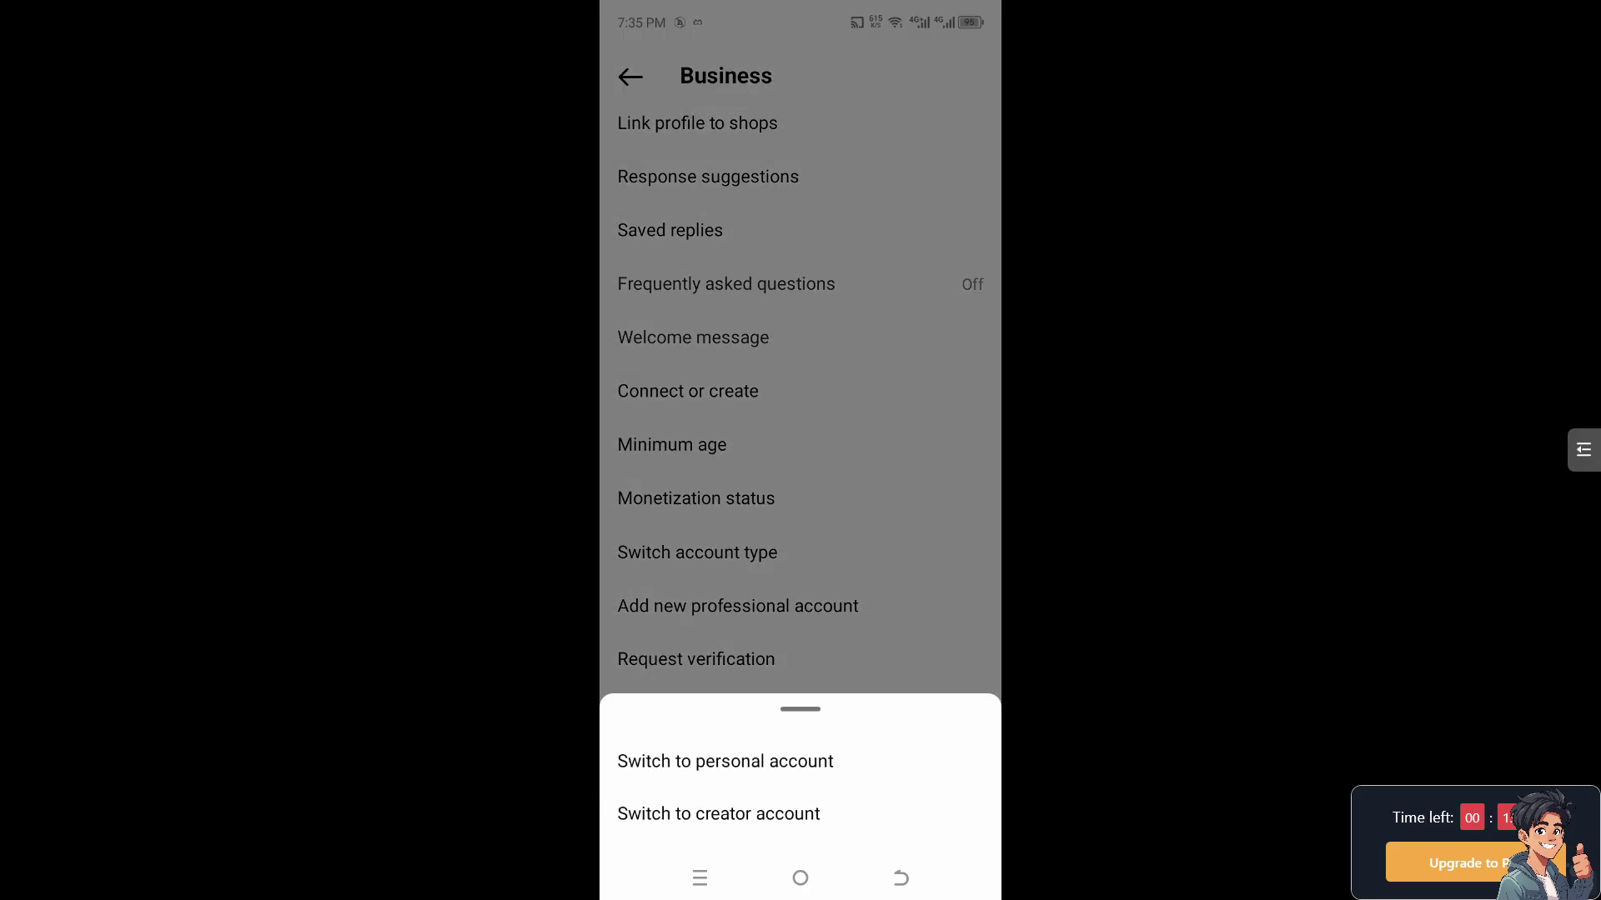
click(718, 813)
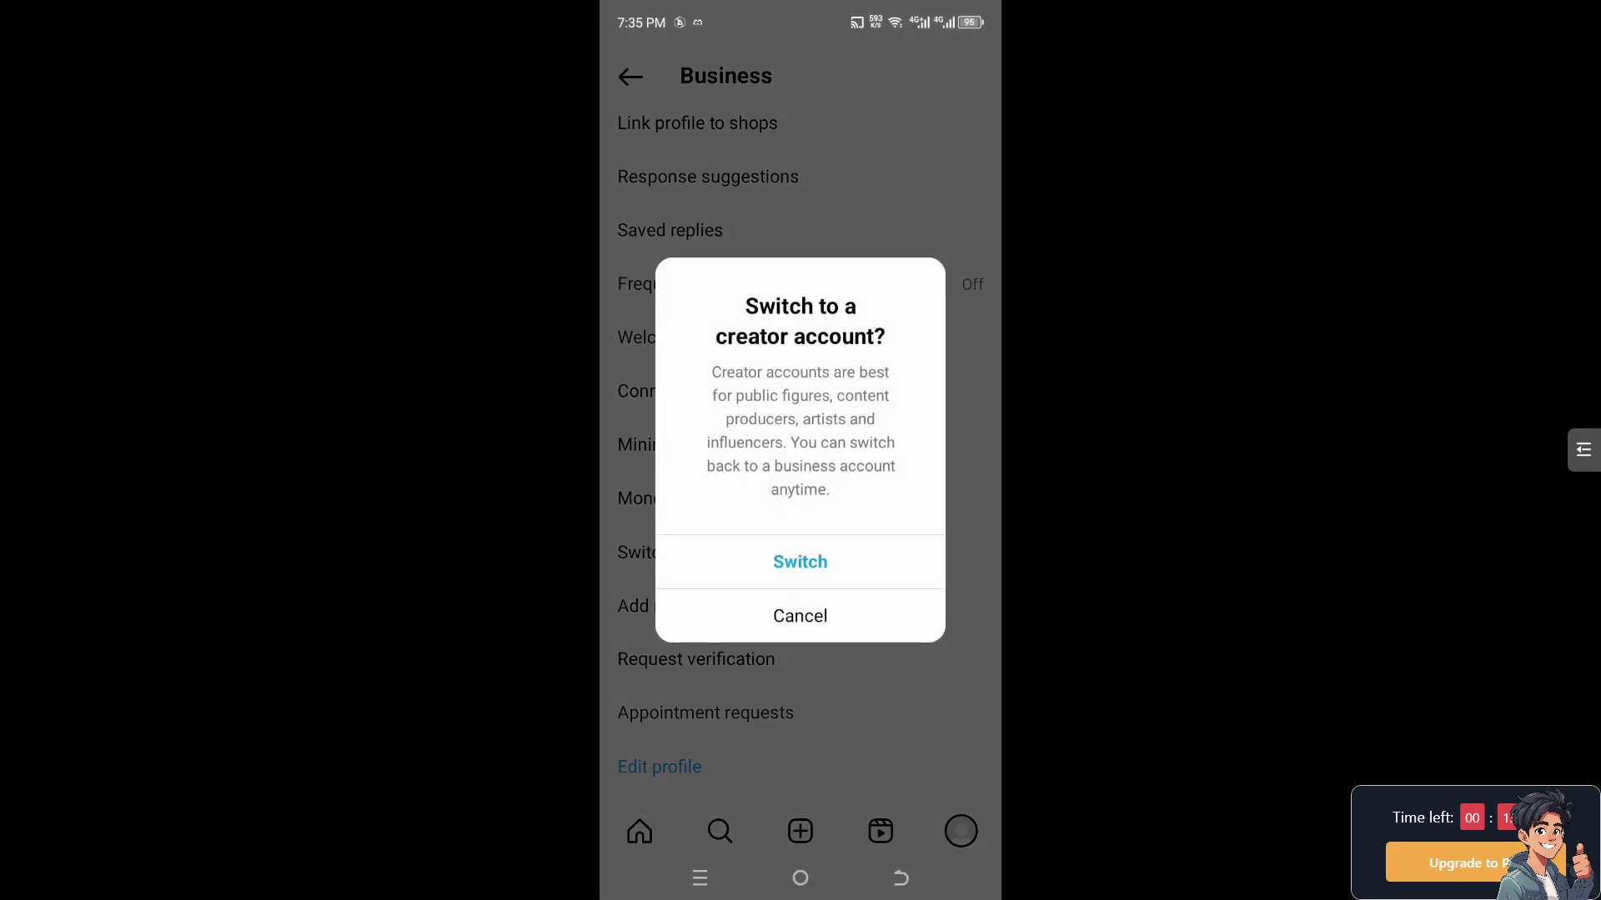
click(800, 561)
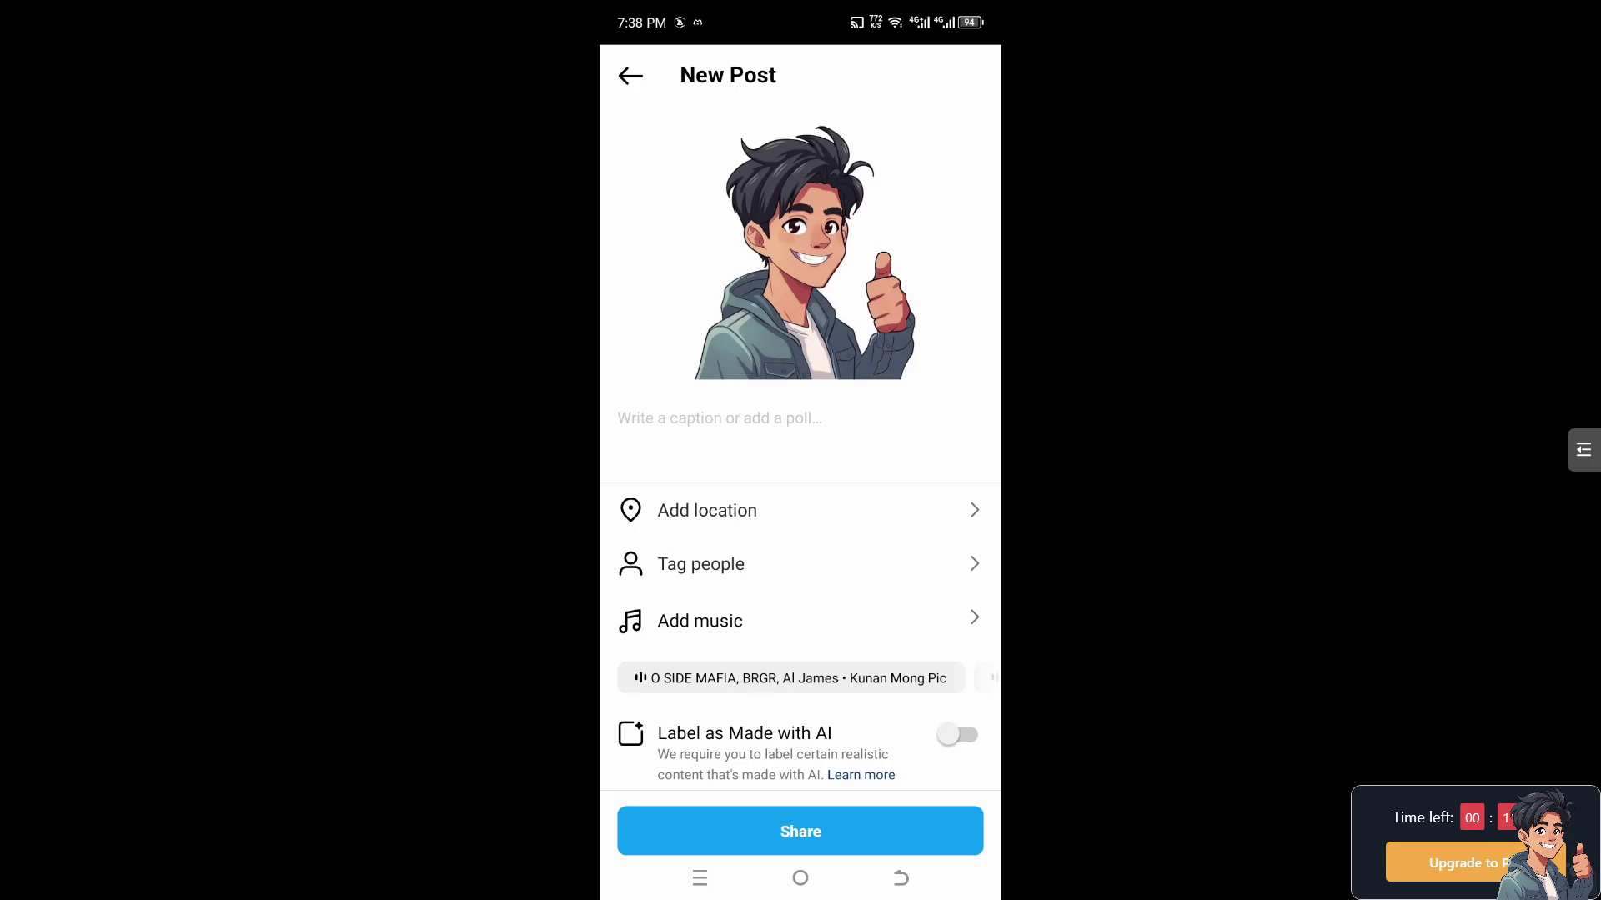
Step: Enter the caption 'How to Add message button to. Instagram post' using keyboard suggestions, then confirm
click(719, 417)
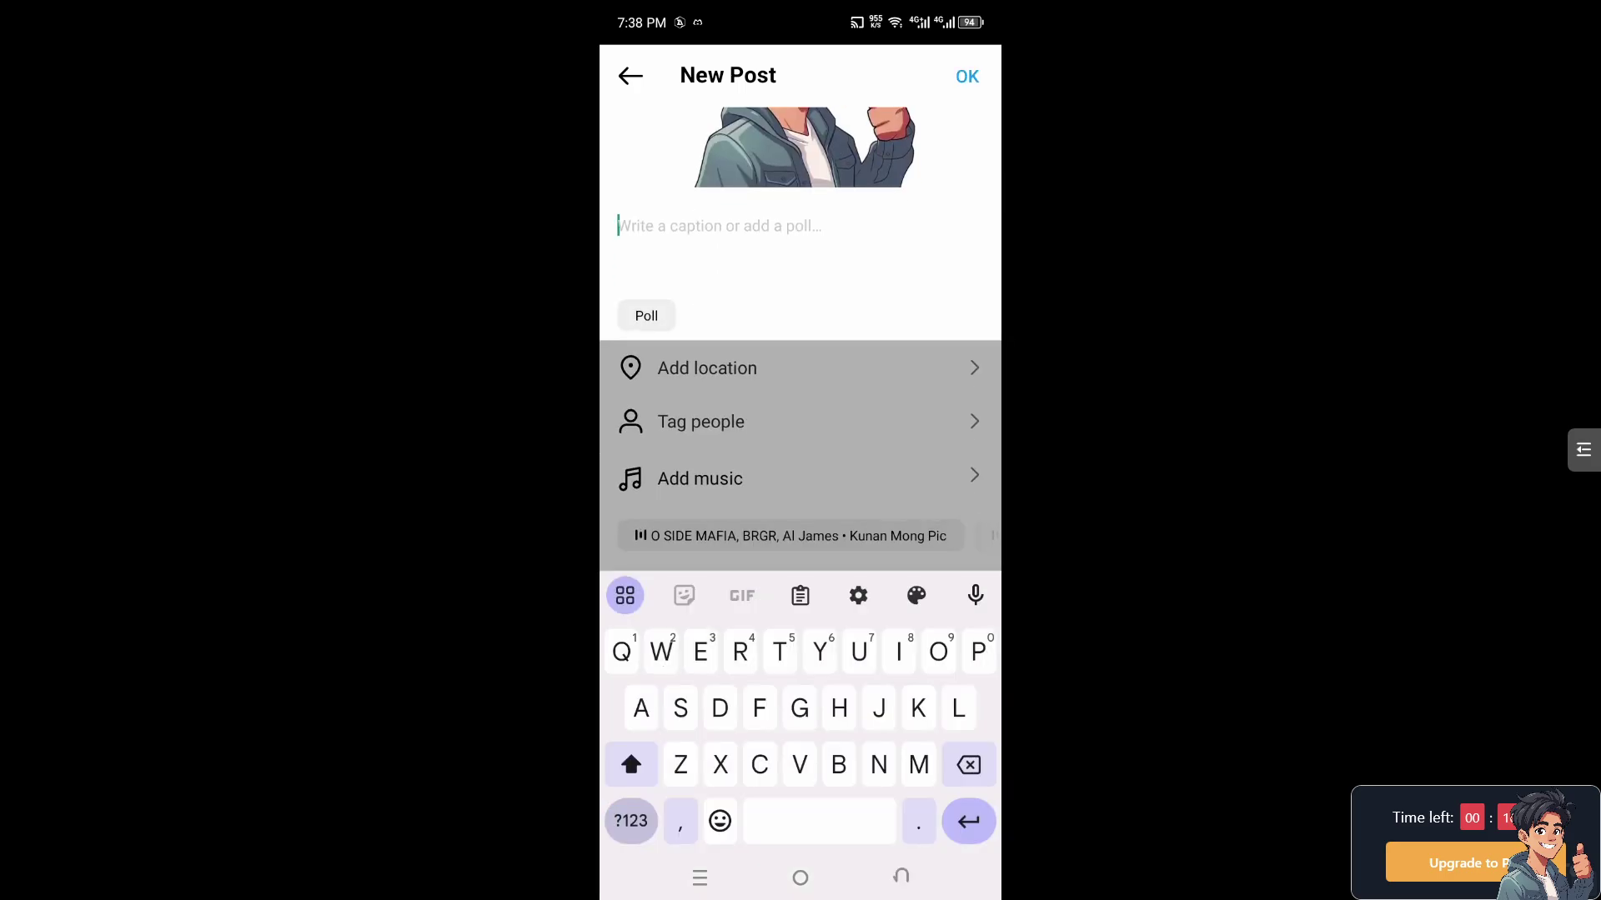
text(How to add)
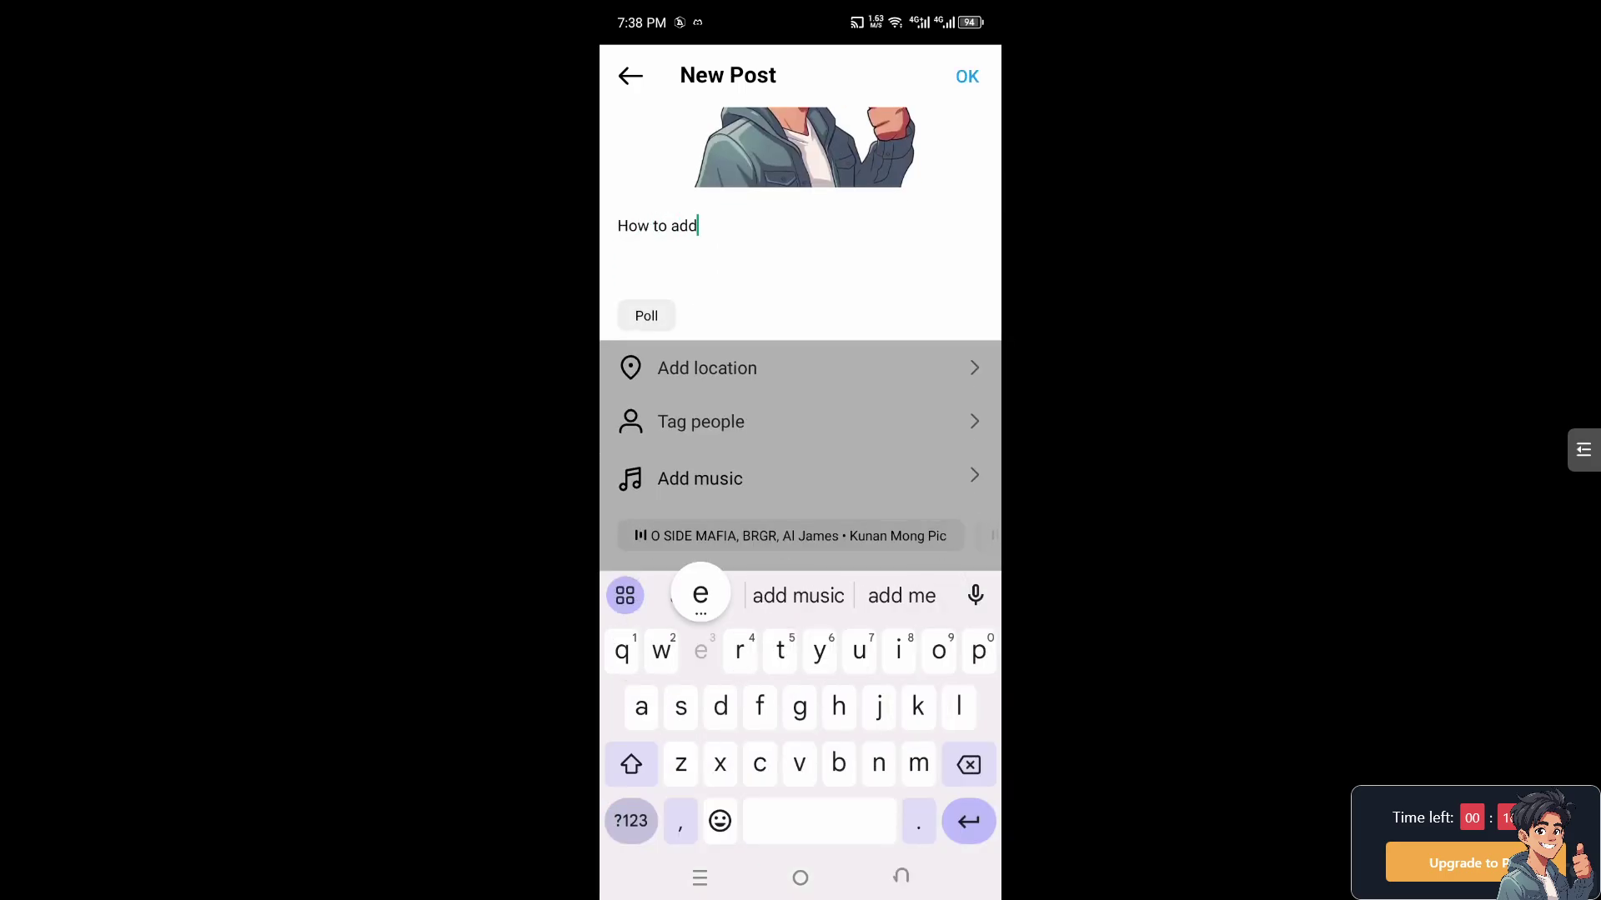
text(messa)
click(793, 596)
text(b)
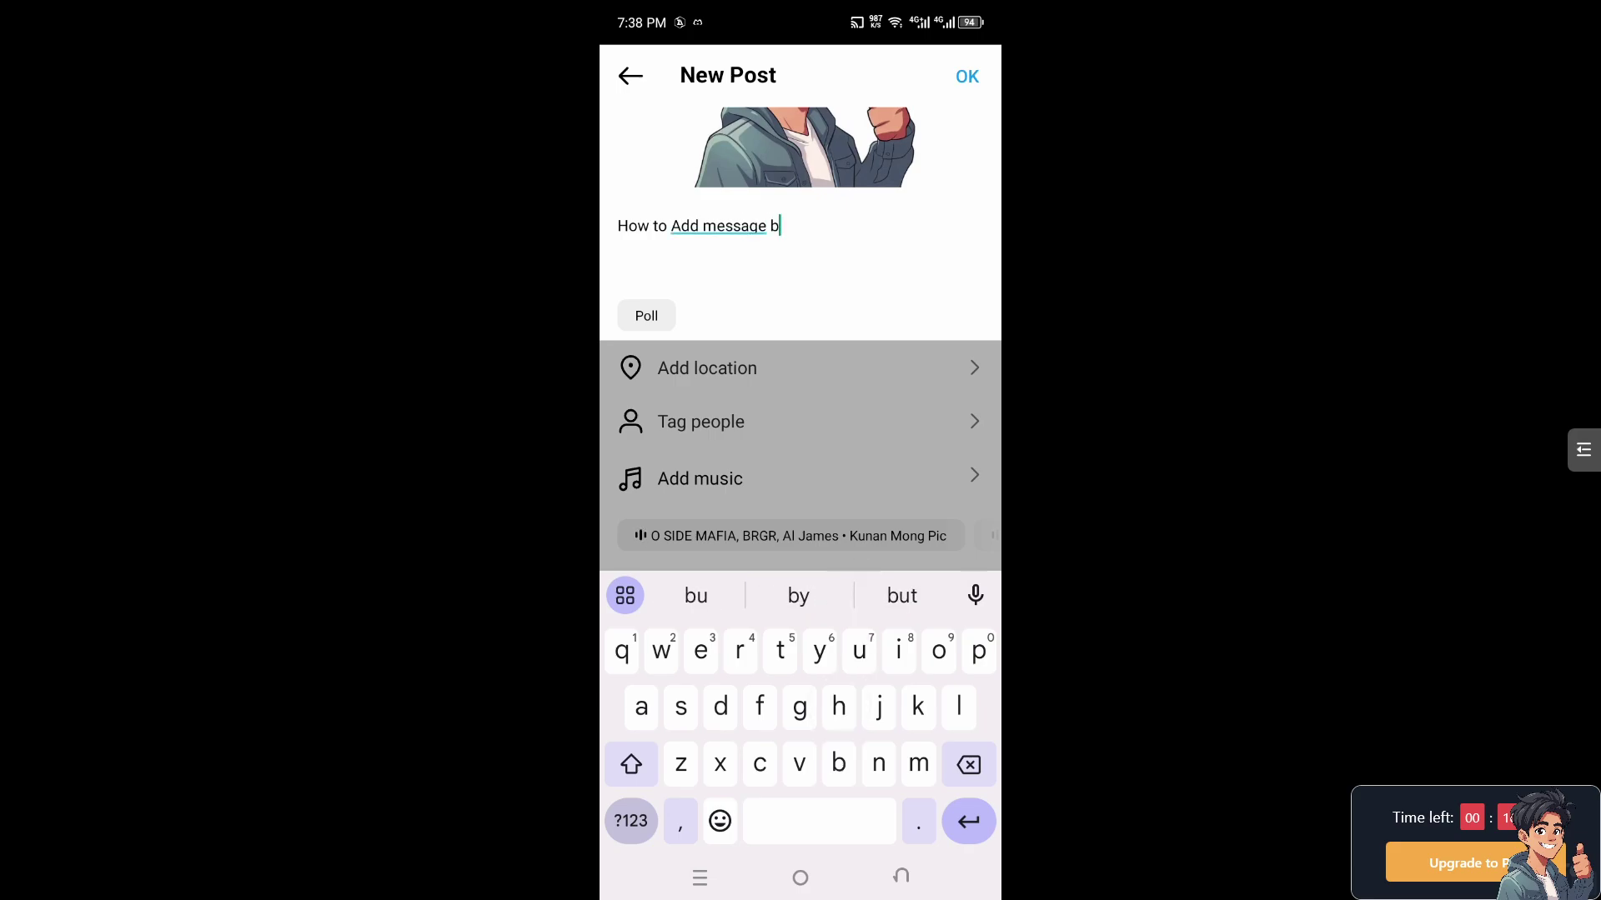
text(utton to )
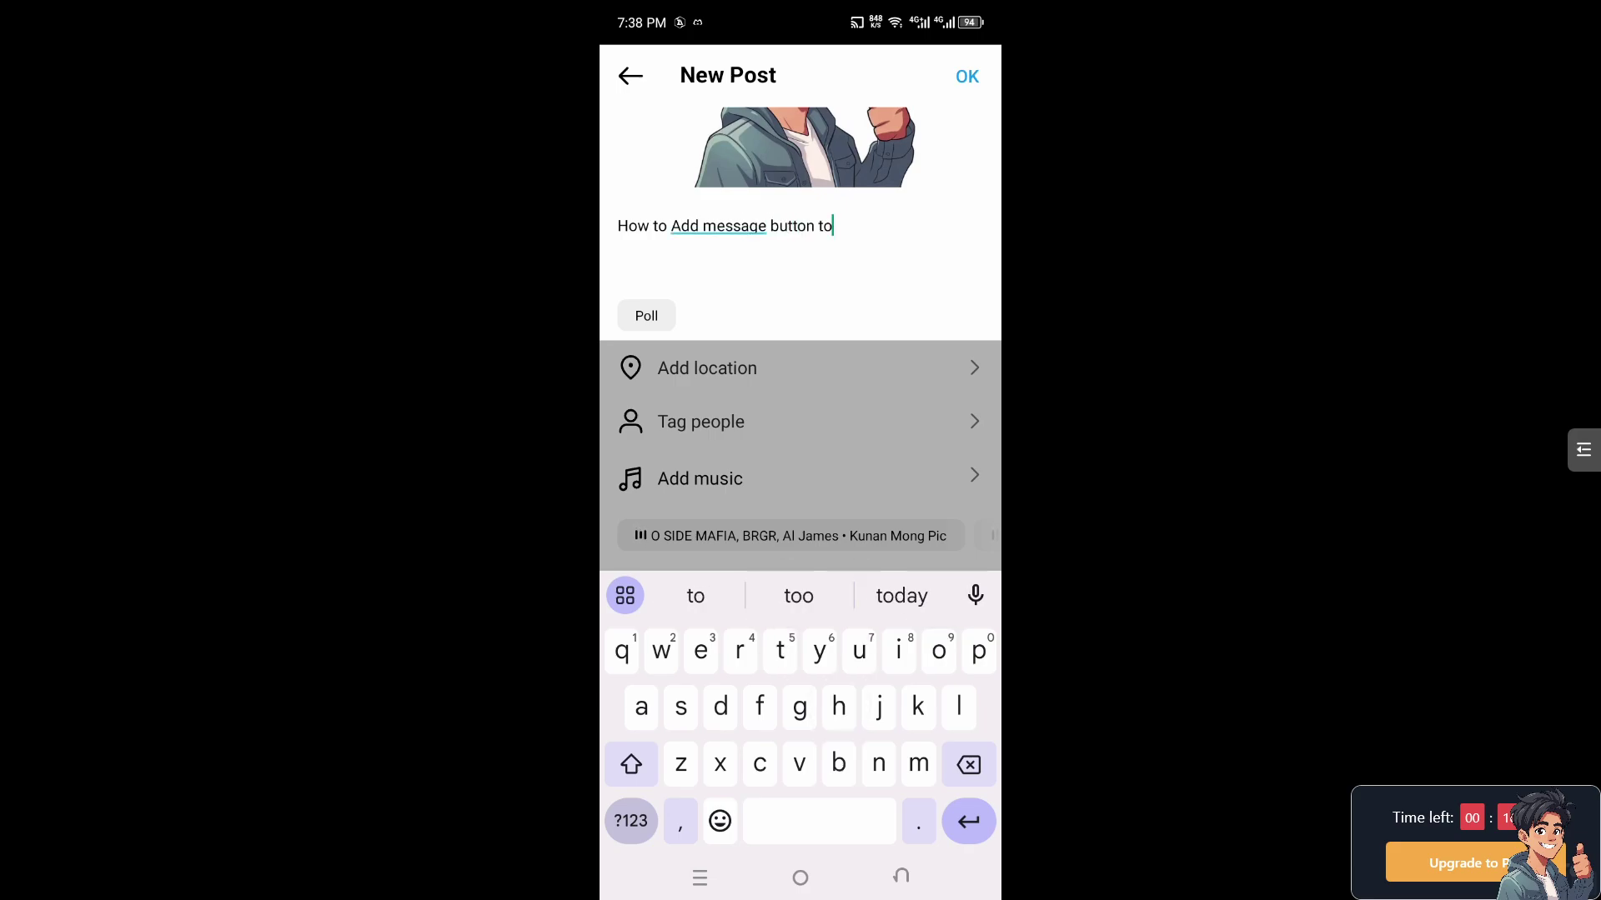
text(. Insta)
click(798, 596)
text(p)
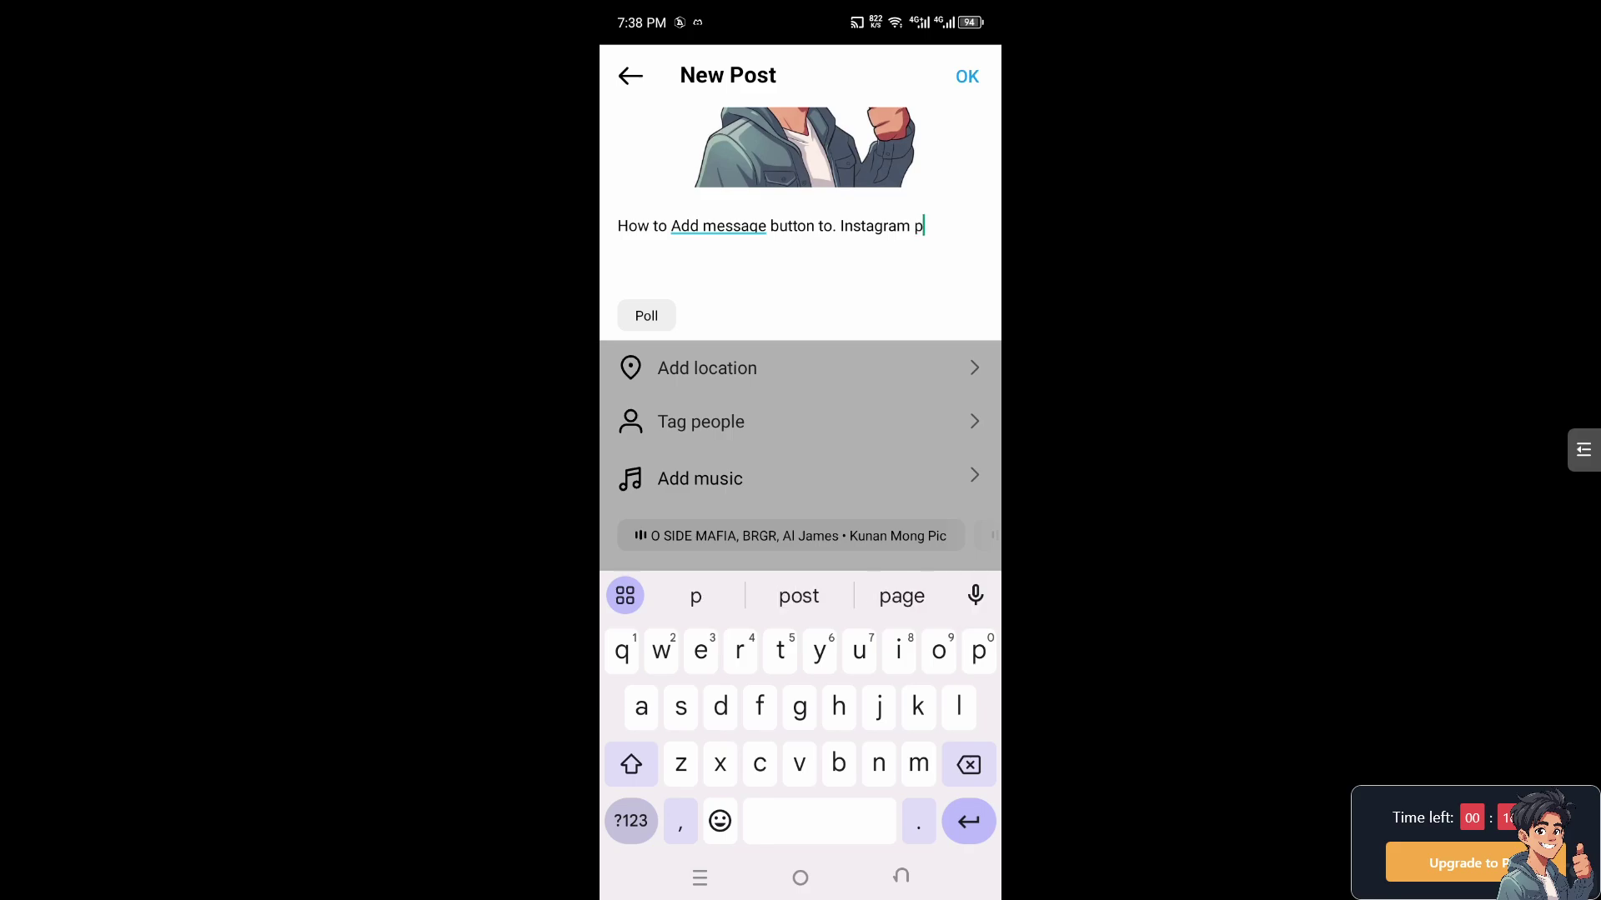
text(ost)
click(967, 76)
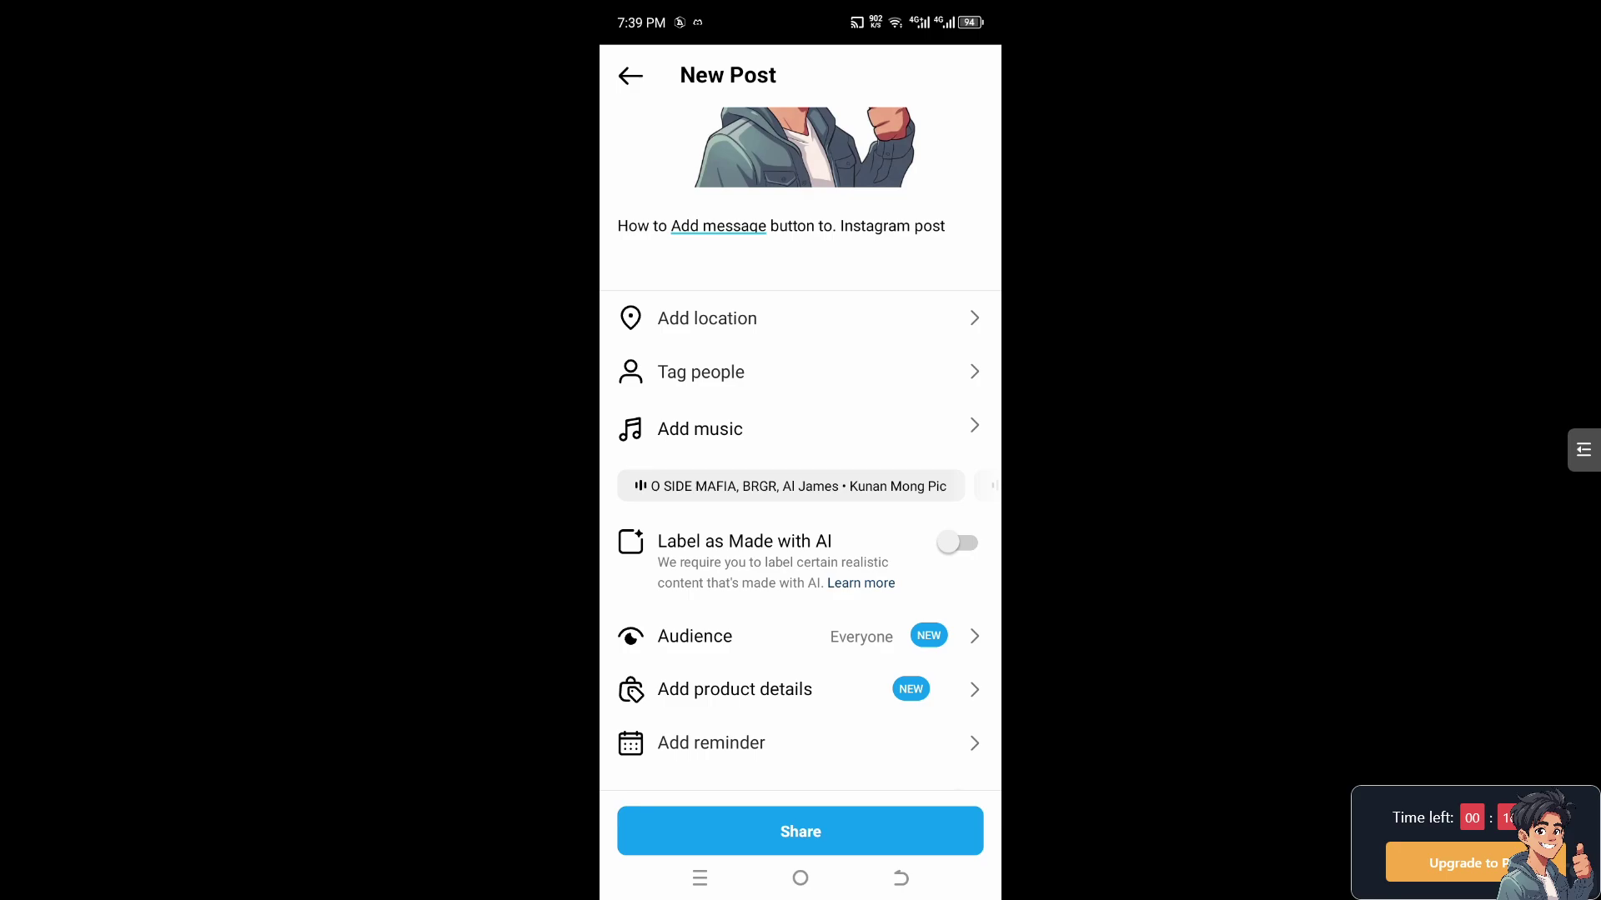
Step: Scroll down through the New Post options and back up
scroll(800, 431, down, 5)
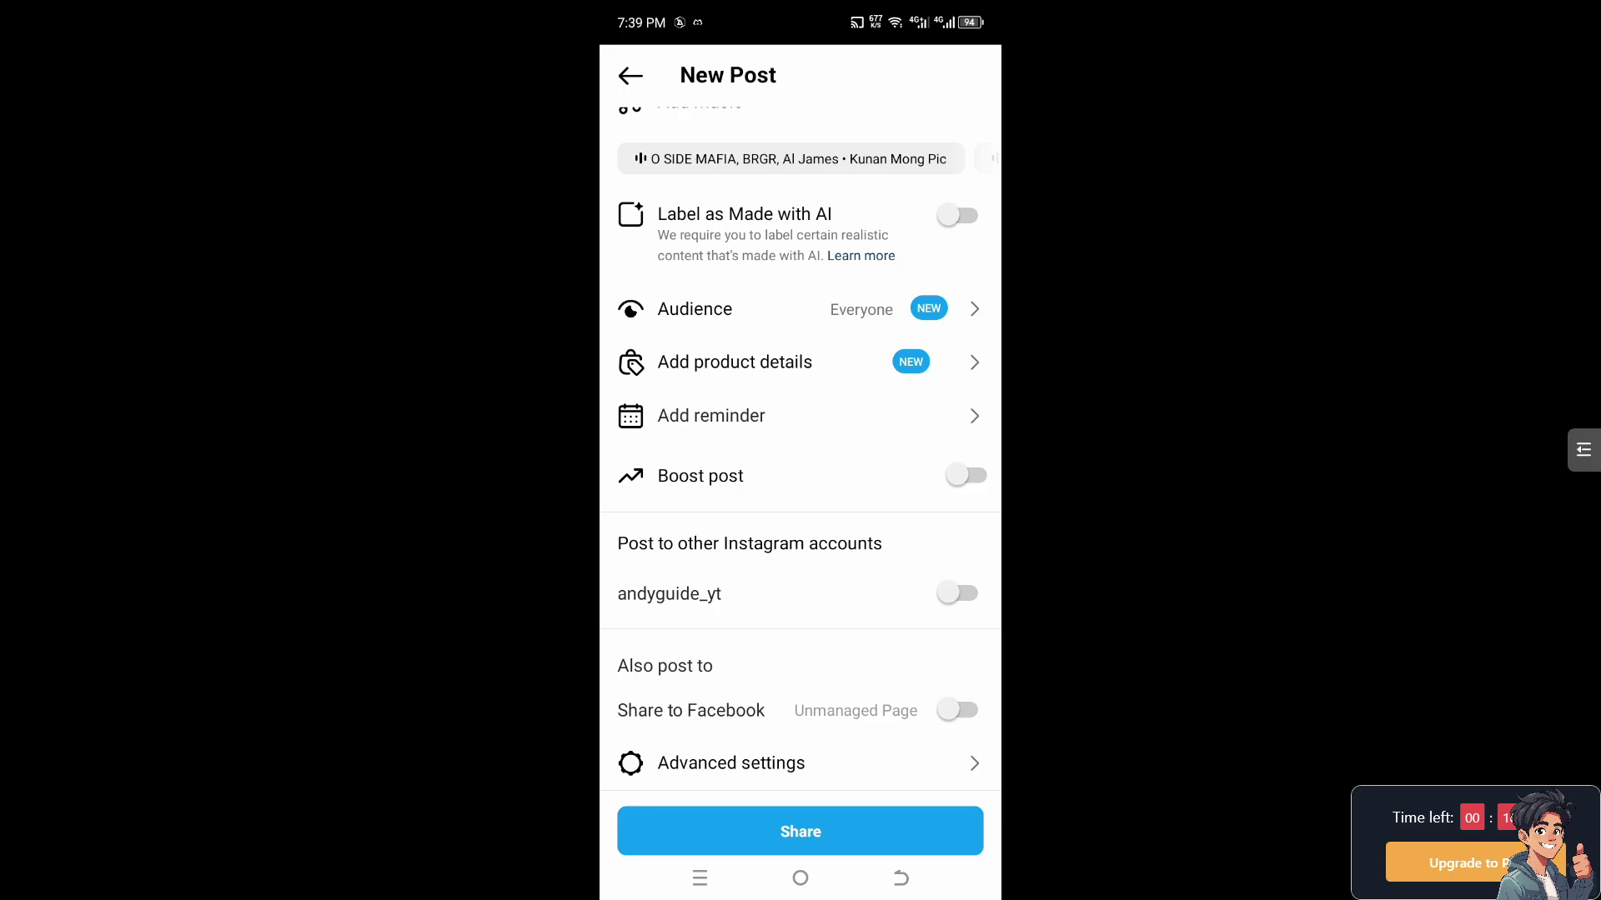
scroll(800, 442, up, 6)
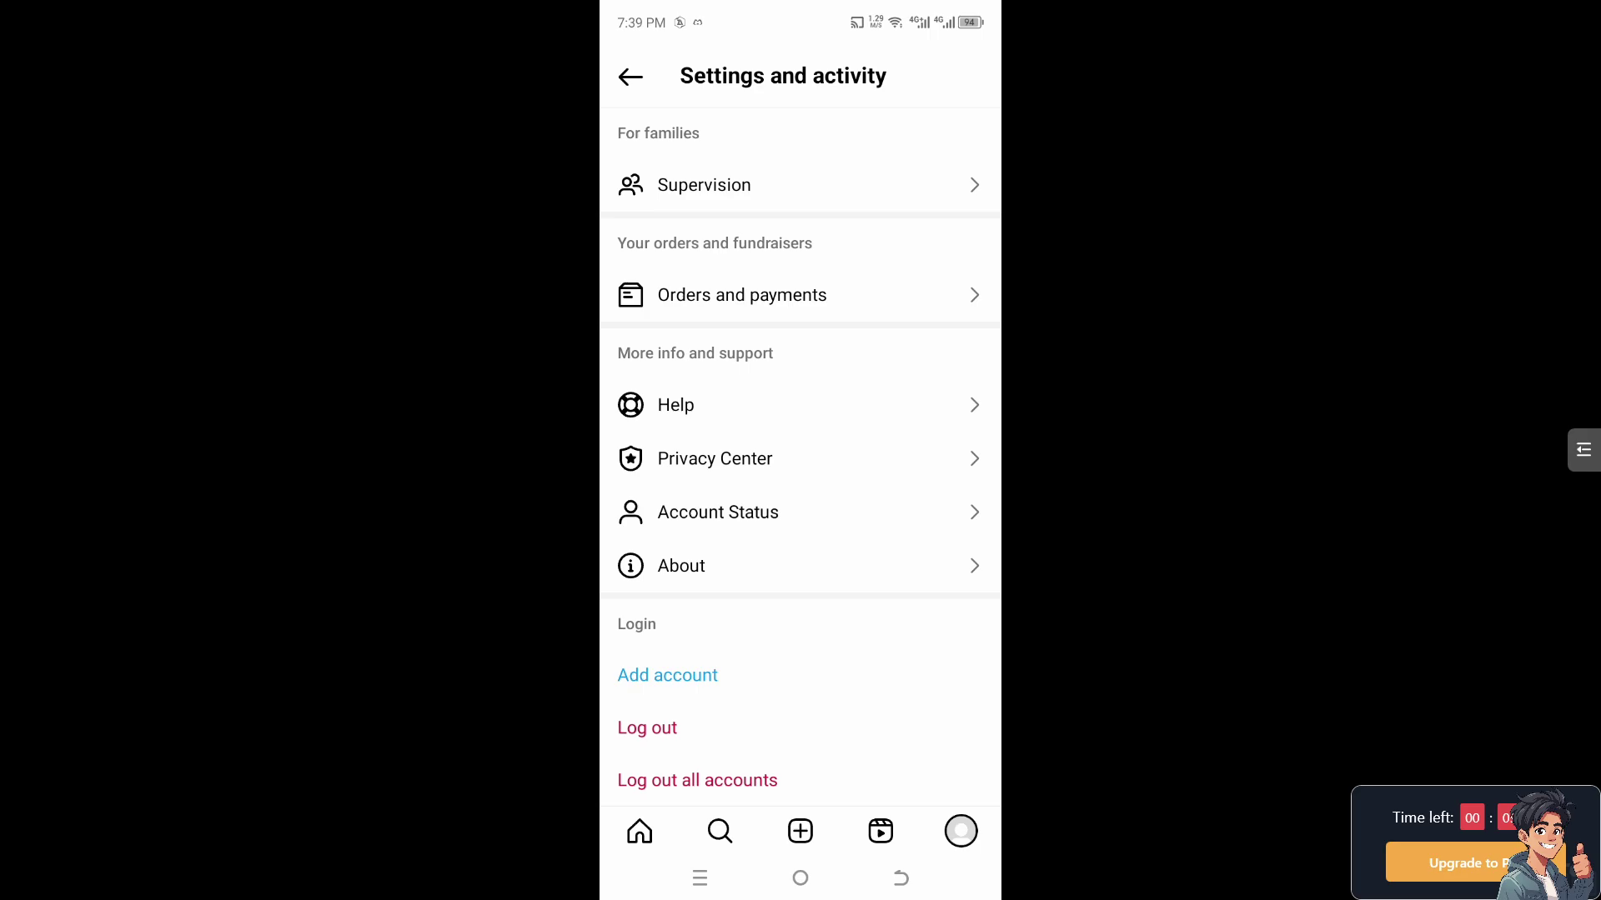
Step: Open Help, view the Report a problem options, and dismiss that panel
click(675, 405)
click(685, 134)
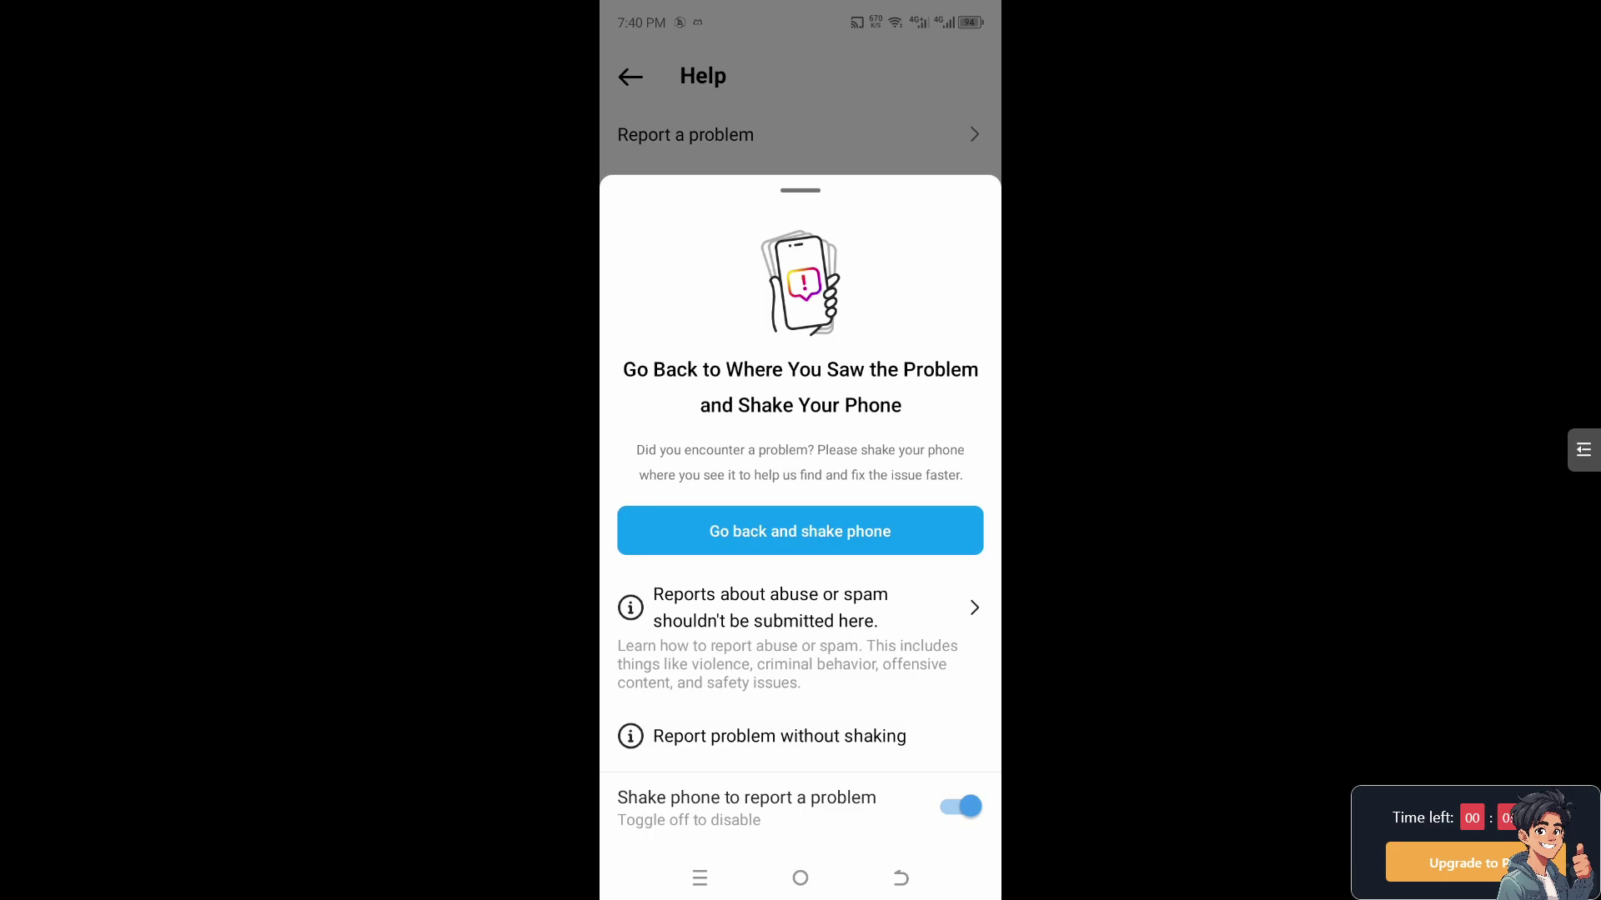
key(Escape)
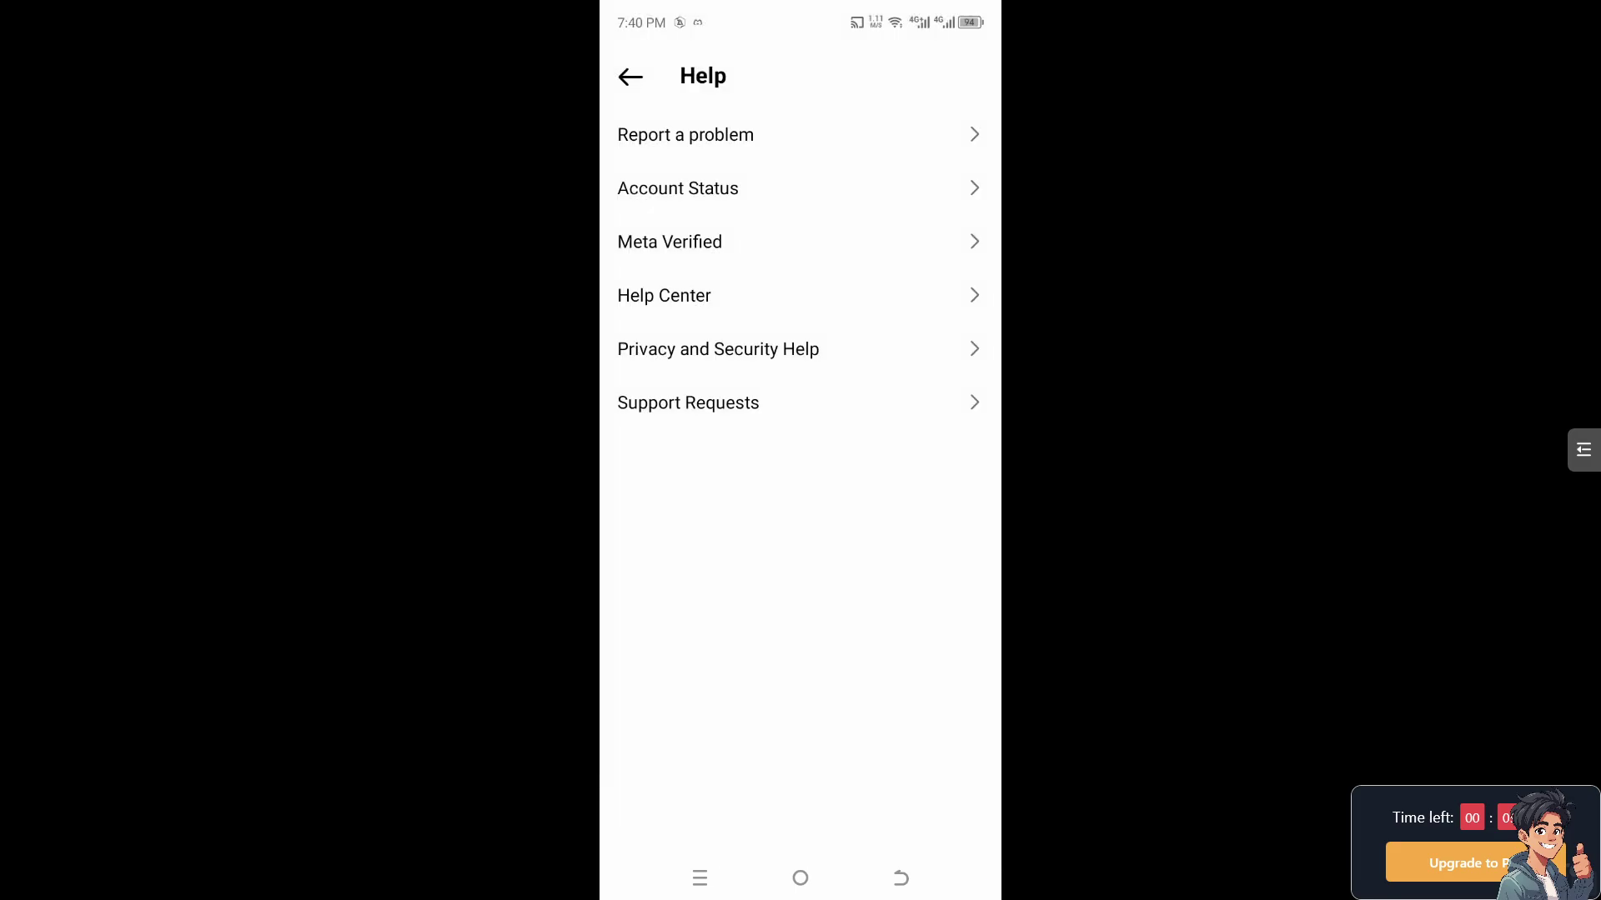